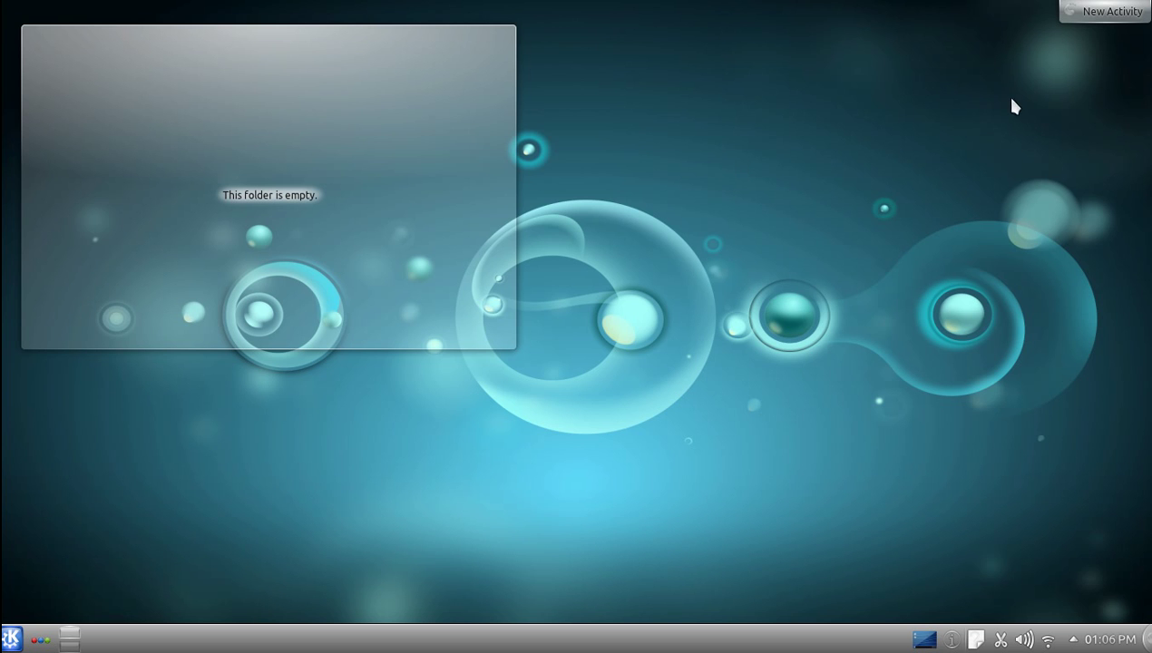
Open and close the desktop toolbox, moving it slightly along the top edge
left_click(1081, 11)
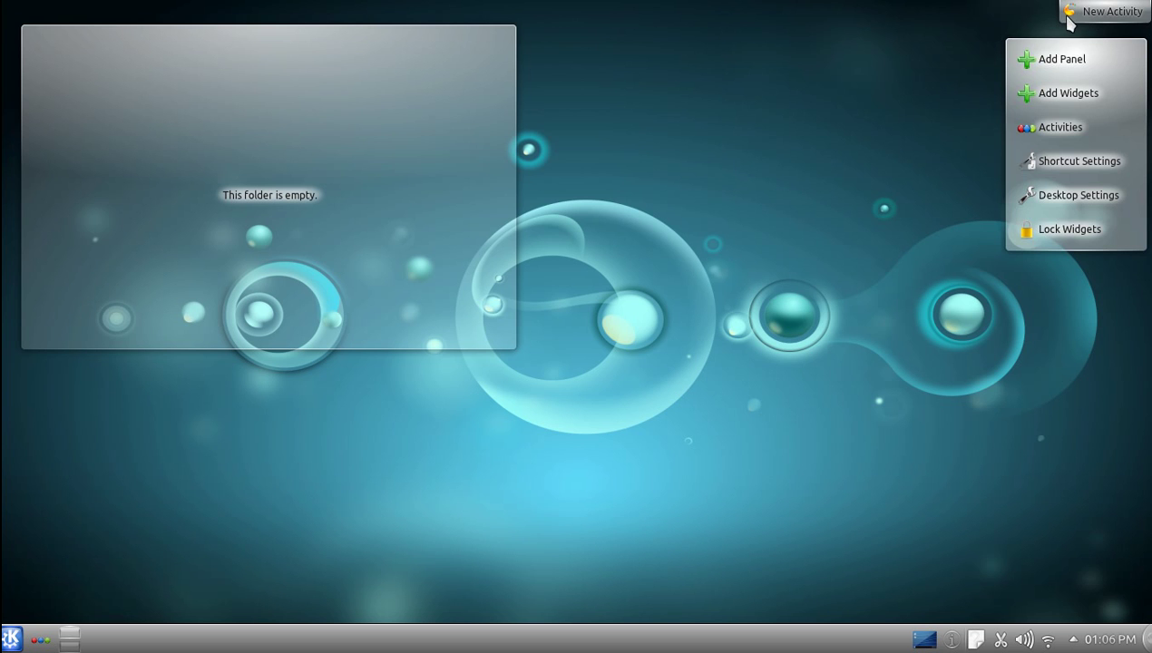
left_click(1099, 16)
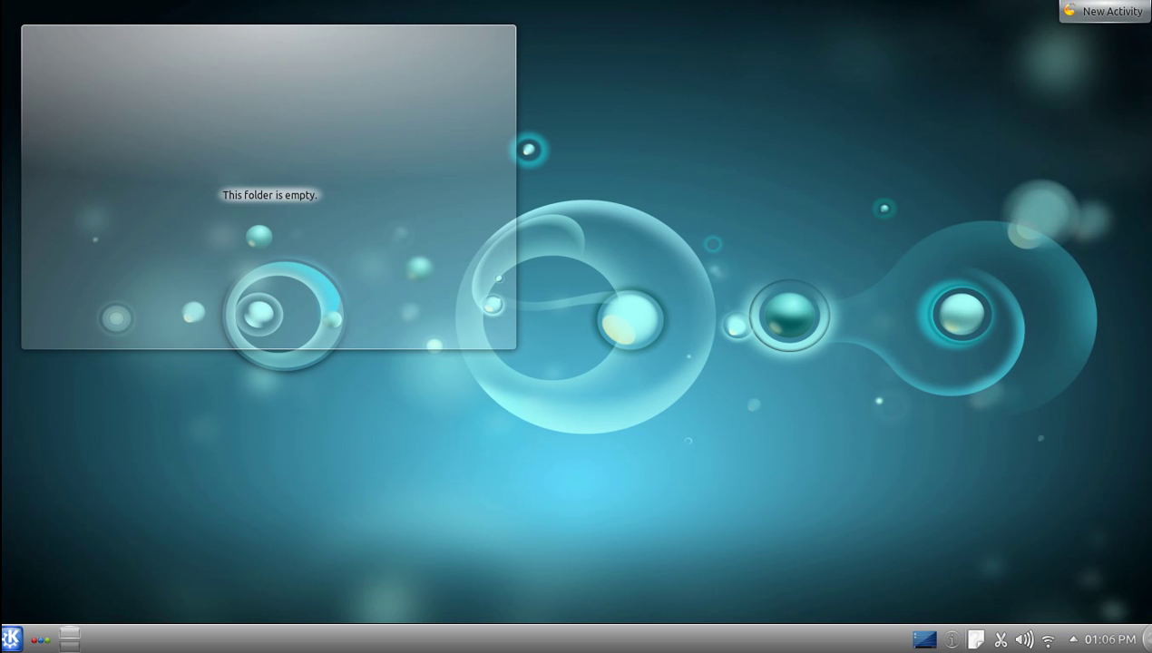
left_click(1123, 11)
mouse_move(1123, 11)
left_mouse_down()
mouse_move(932, 34)
mouse_move(856, 16)
mouse_move(319, 8)
mouse_move(474, 36)
mouse_move(1010, 34)
mouse_move(1133, 8)
left_mouse_up()
left_click(1077, 8)
left_click(777, 392)
Show and hide the system tray's hidden items, then open the Kickoff launcher
left_click(1074, 640)
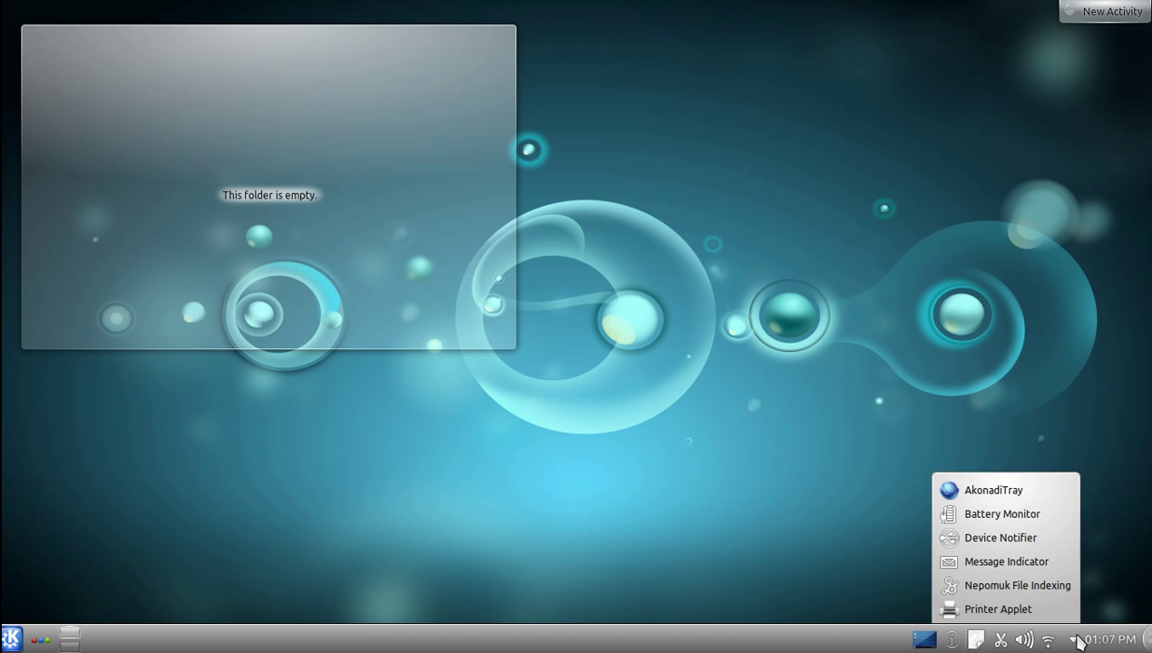
left_click(1075, 639)
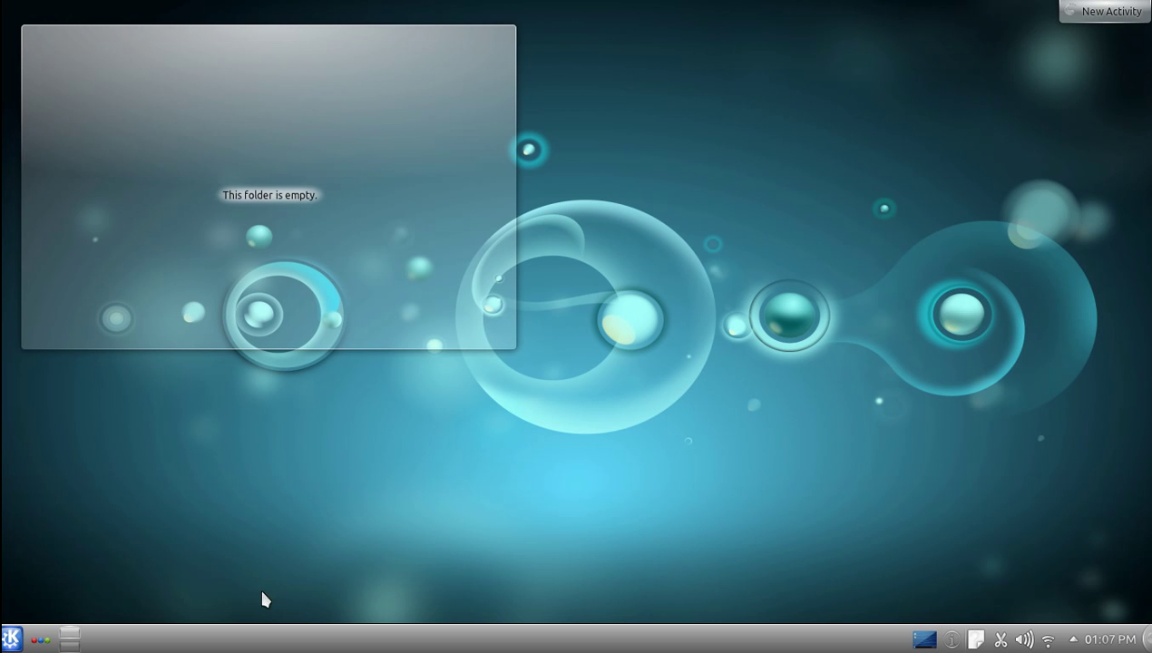
left_click(12, 638)
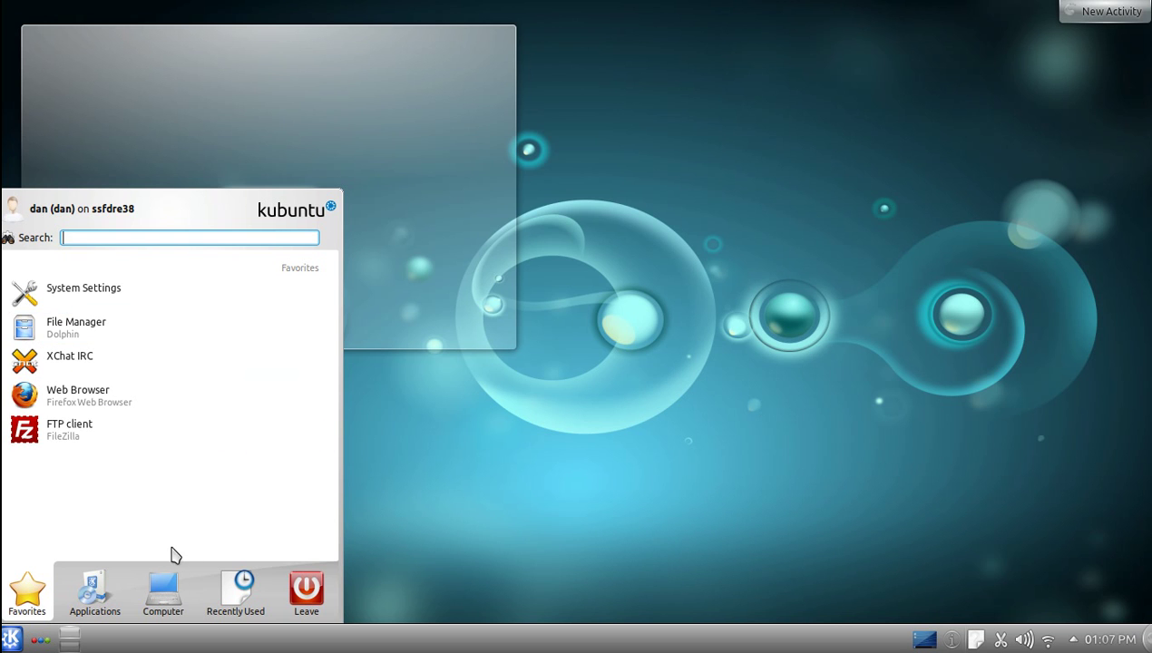
Browse Kickoff's Development and Settings categories, launching System Settings
left_click(96, 590)
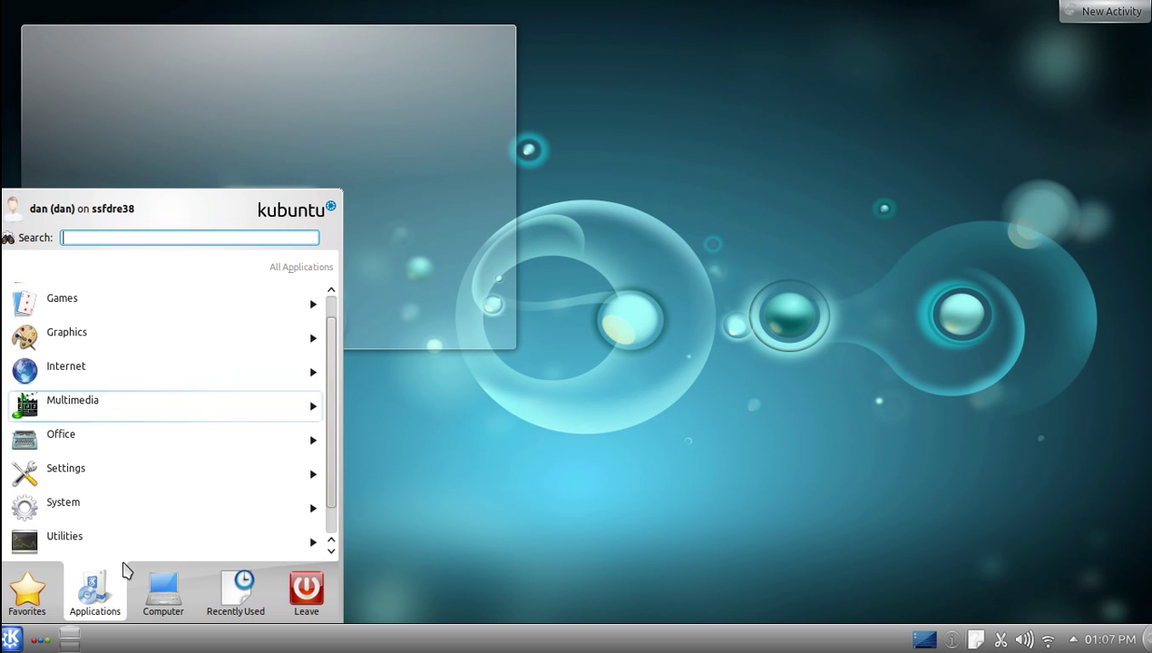
scroll(152, 545, "up", 1)
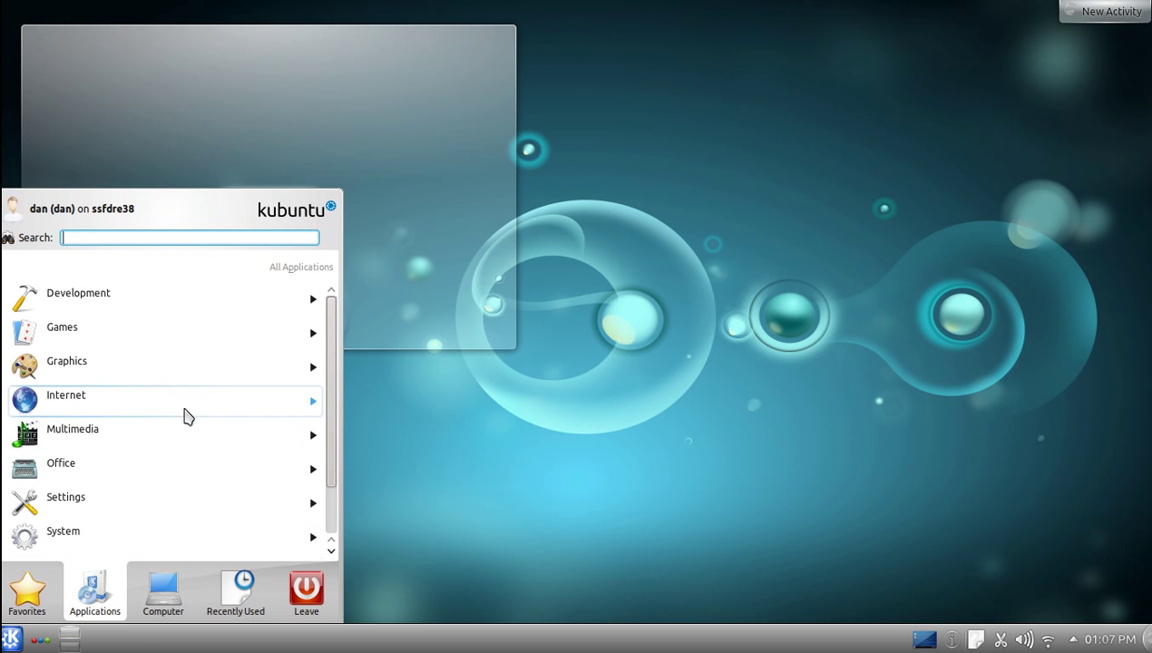
left_click(191, 313)
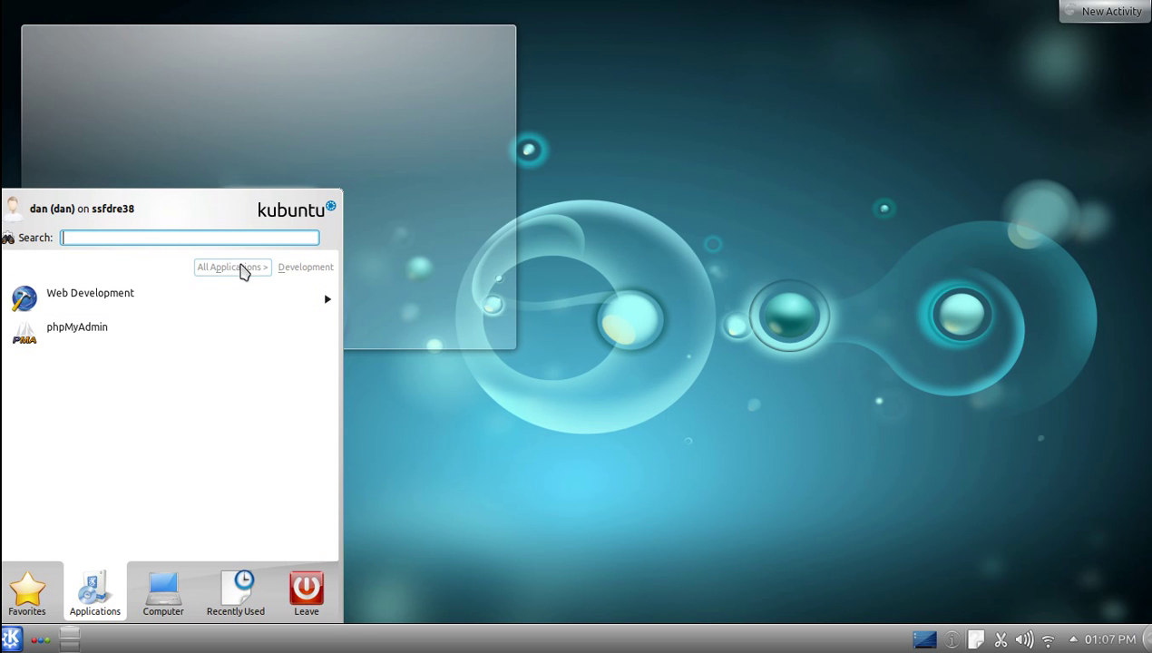
left_click(241, 267)
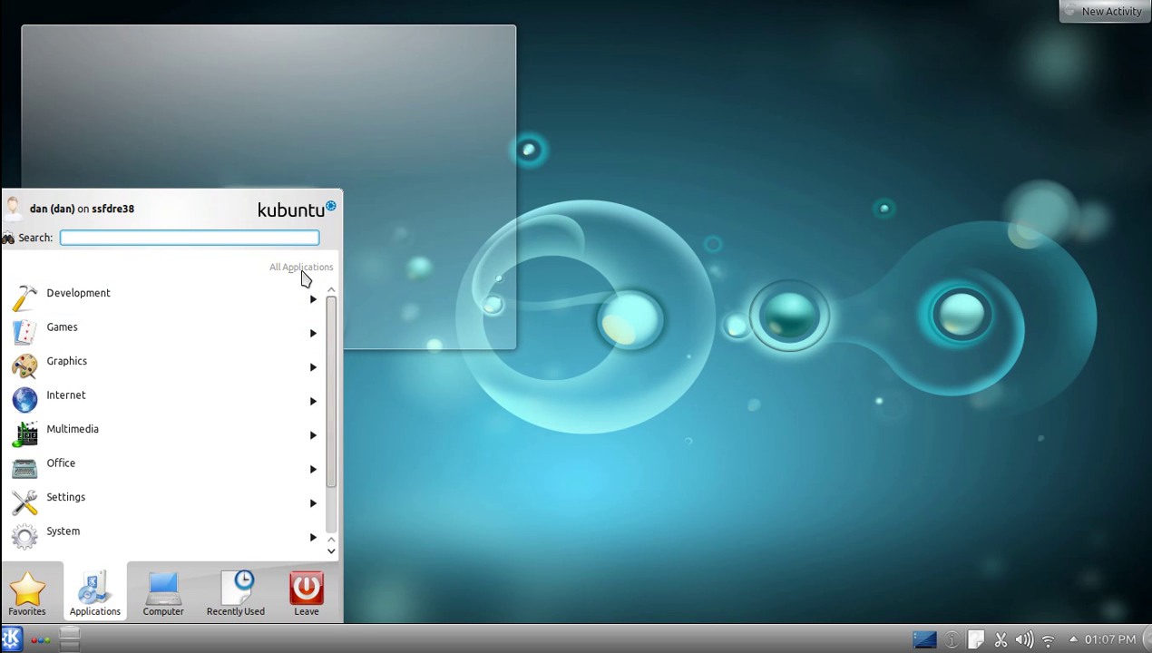
left_click(155, 500)
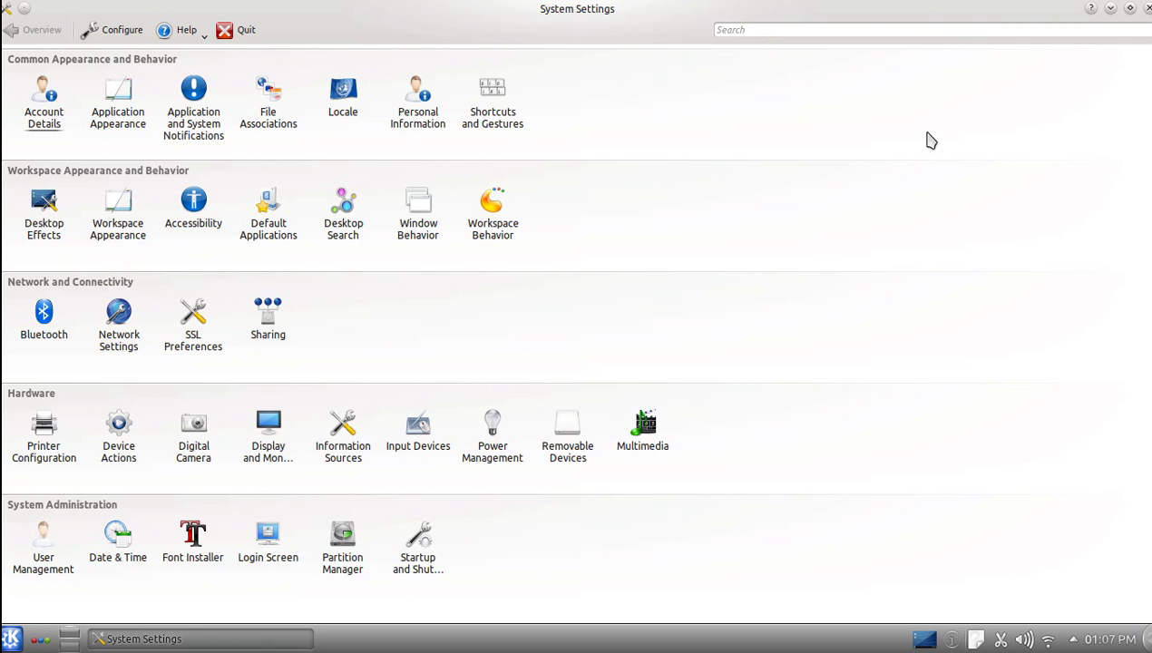
Close System Settings and reopen Kickoff on its Computer tab
left_click(1130, 8)
left_click(10, 638)
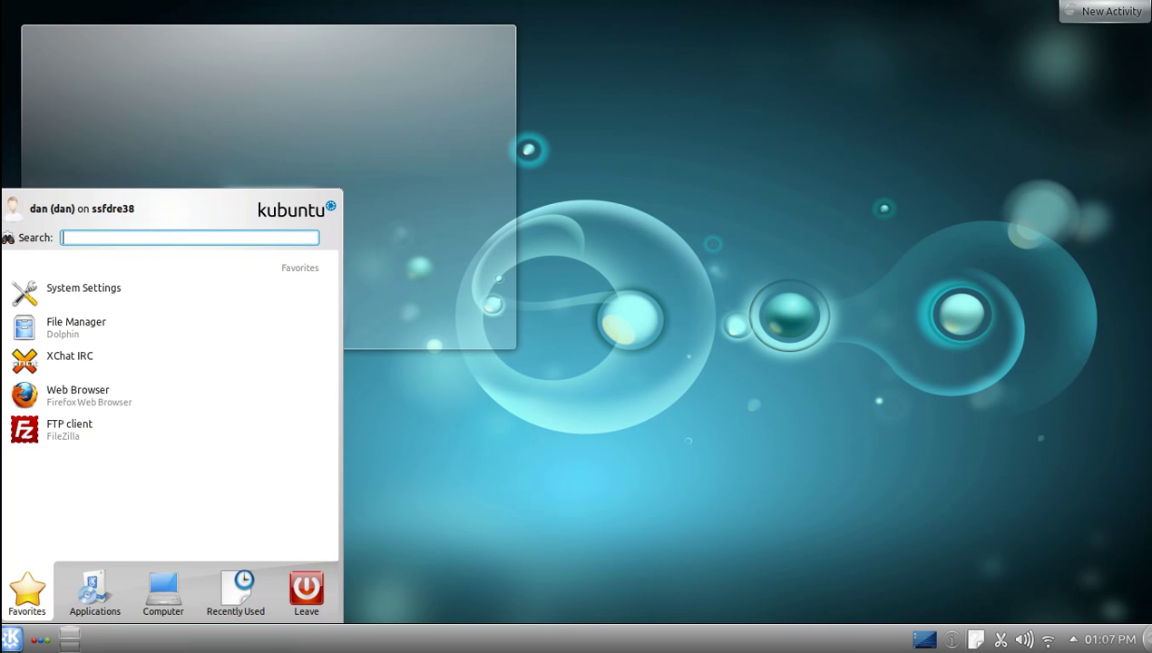
mouse_move(117, 586)
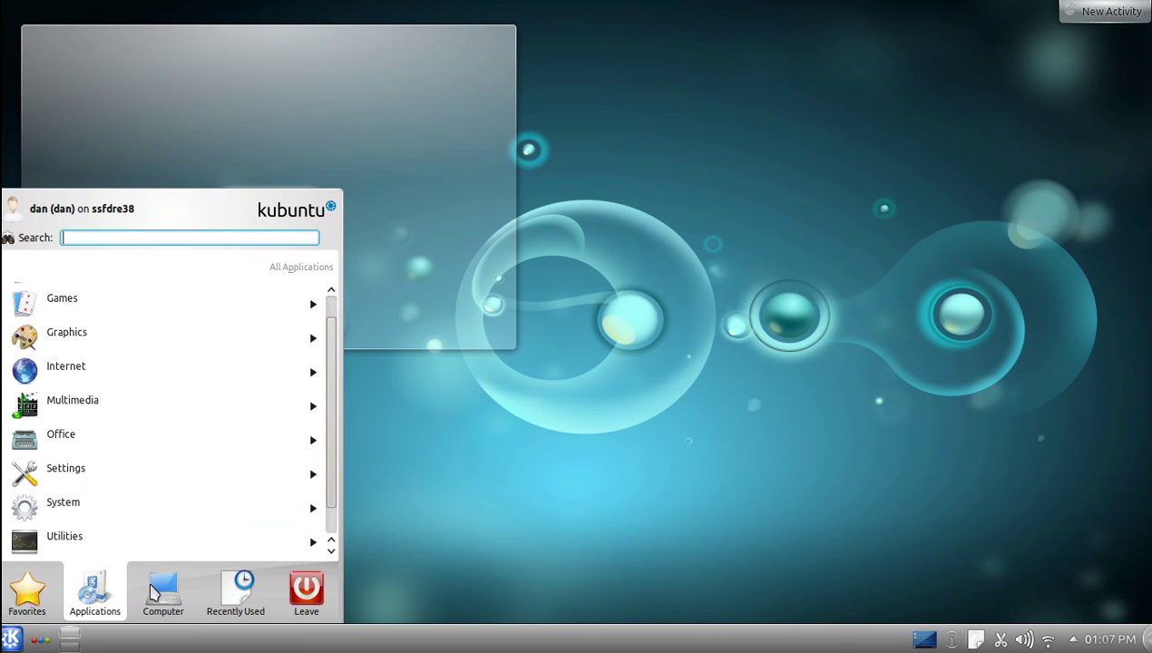
mouse_move(166, 585)
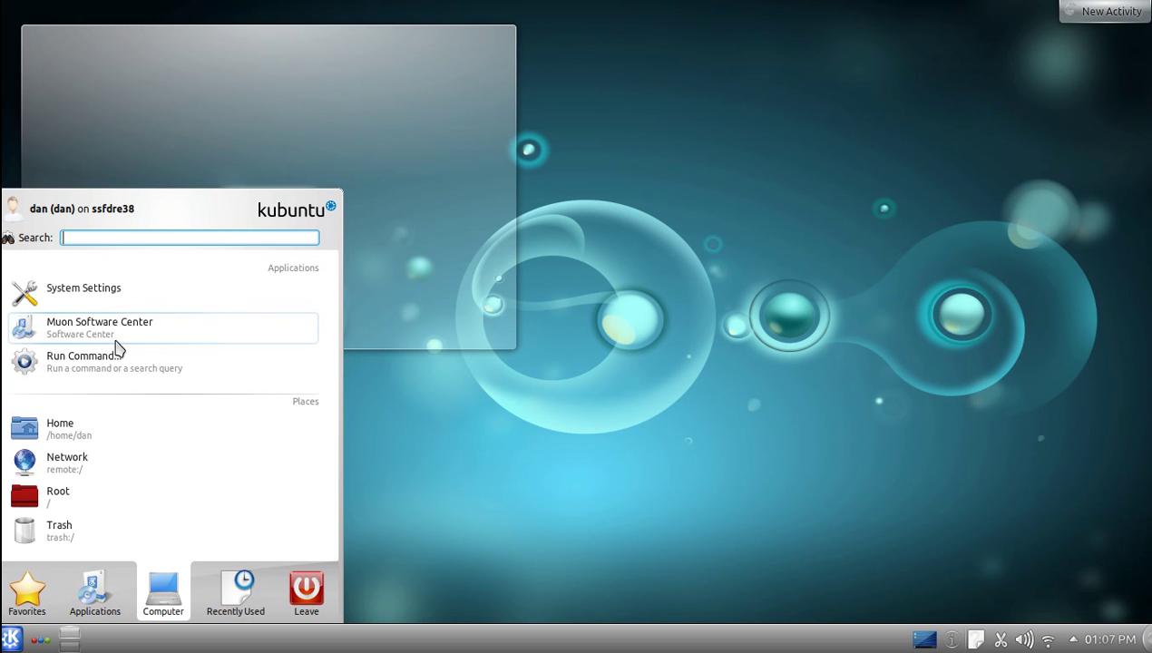
mouse_move(113, 341)
left_mouse_down()
mouse_move(172, 338)
mouse_move(131, 339)
left_mouse_up()
Launch Muon Software Center and list the Games > Card Games catalogue
left_click(162, 330)
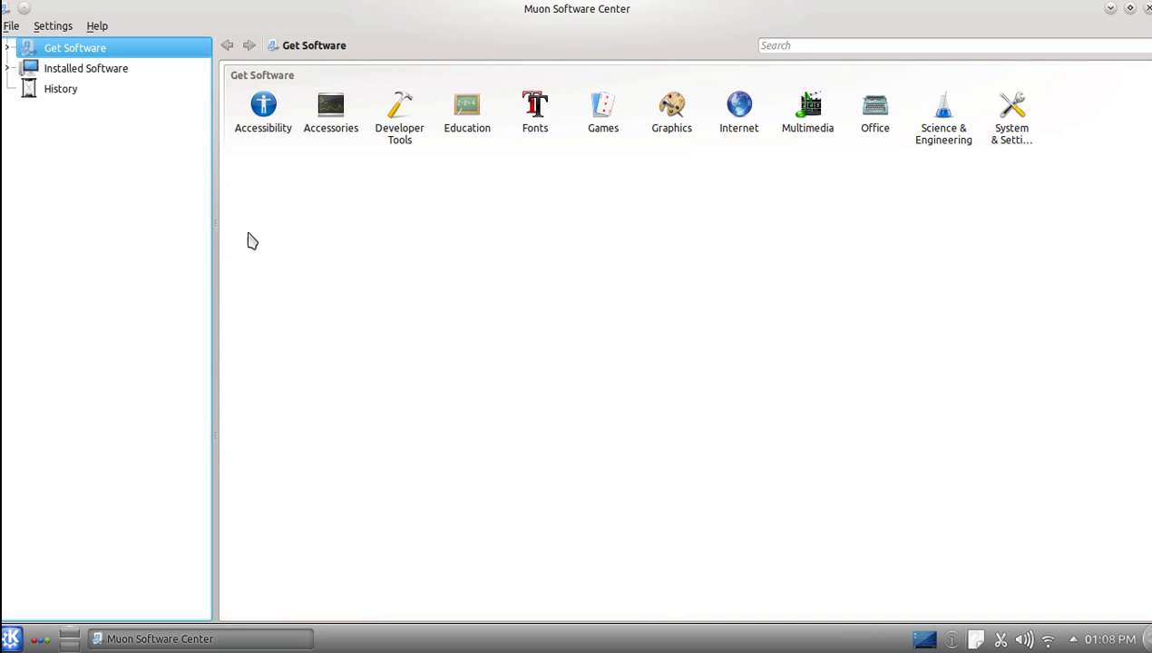
left_click(609, 140)
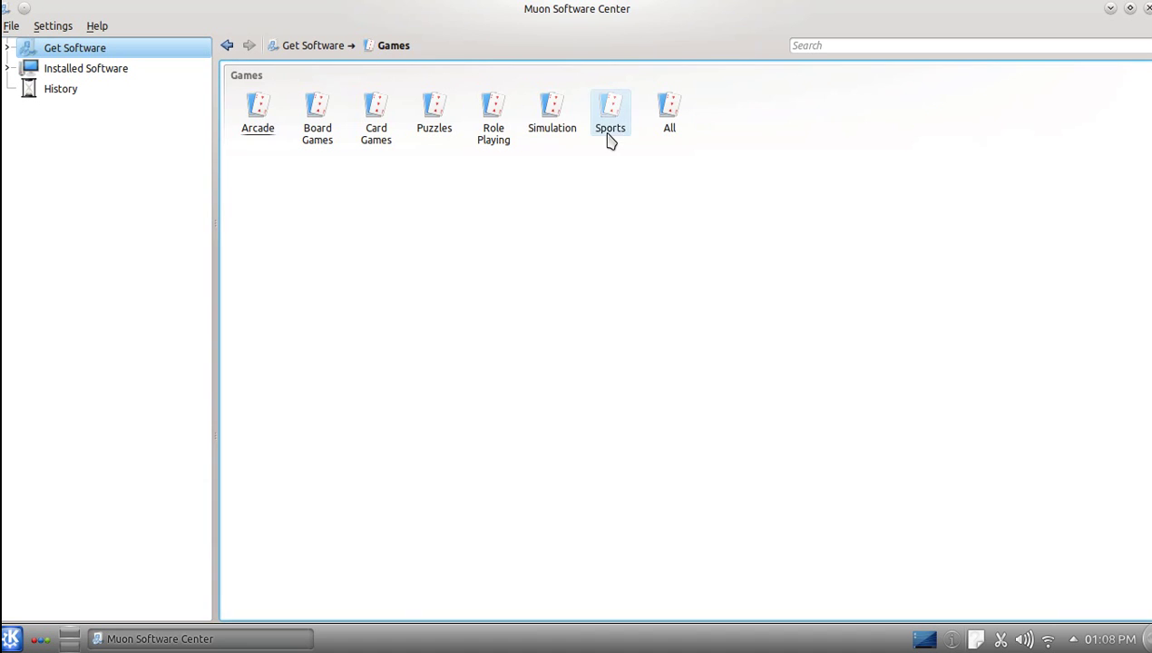
left_click(377, 127)
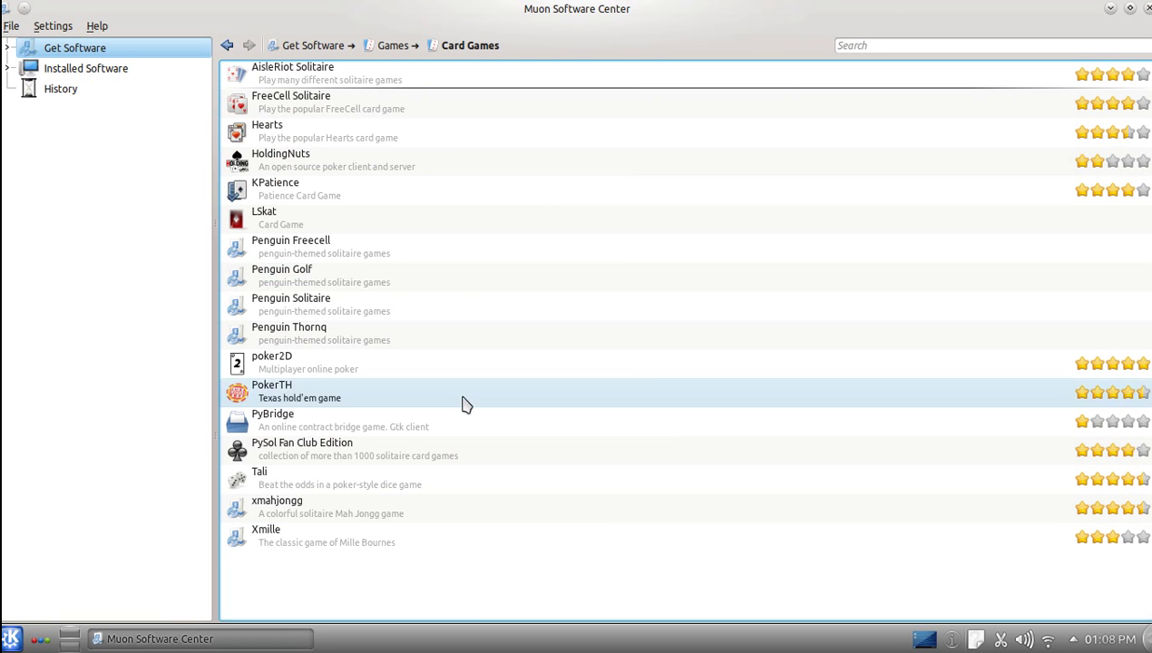
Select PokerTH and view its details page with version and reviews
left_click(508, 401)
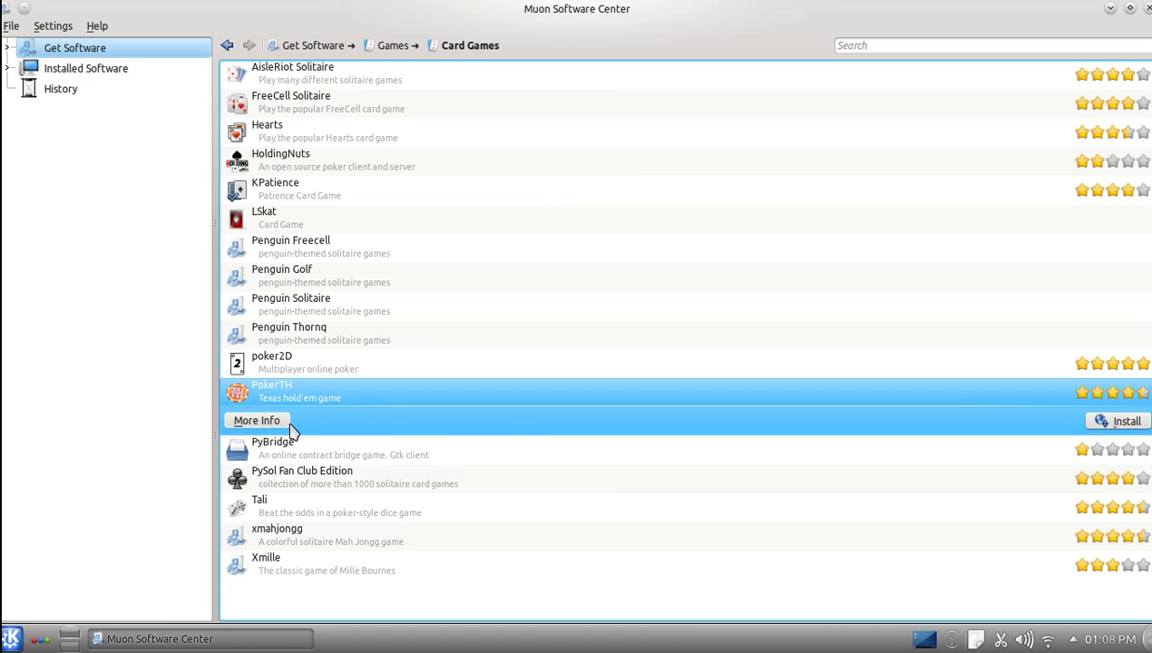
left_click(287, 424)
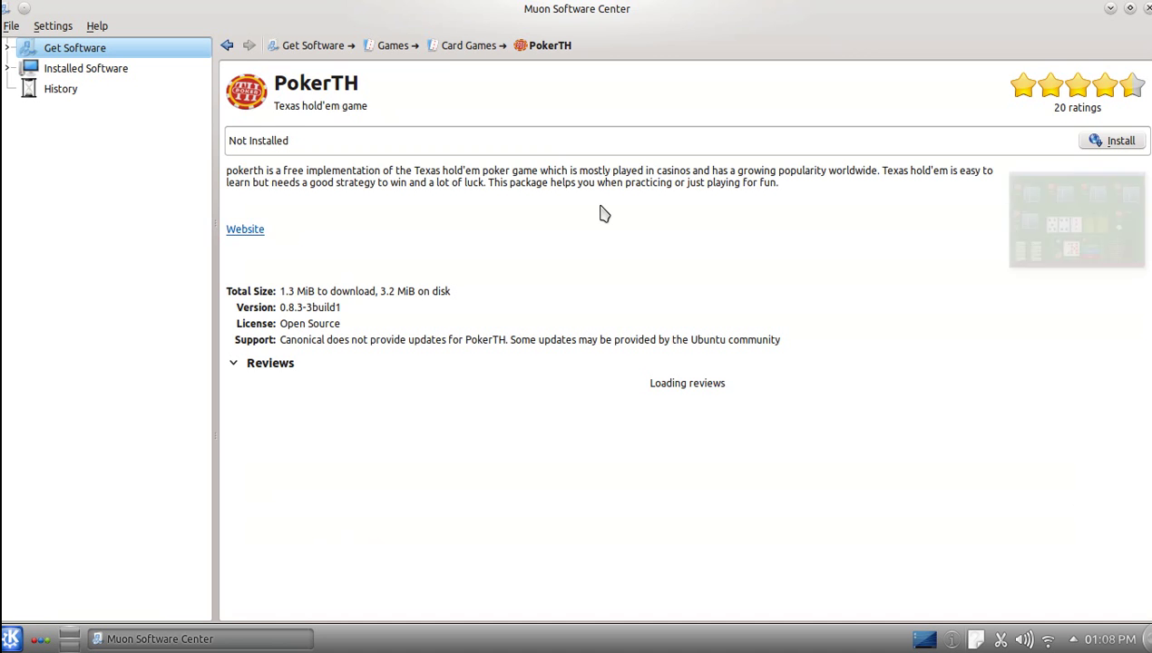
scroll(594, 218, "down", 3)
scroll(587, 229, "up", 4)
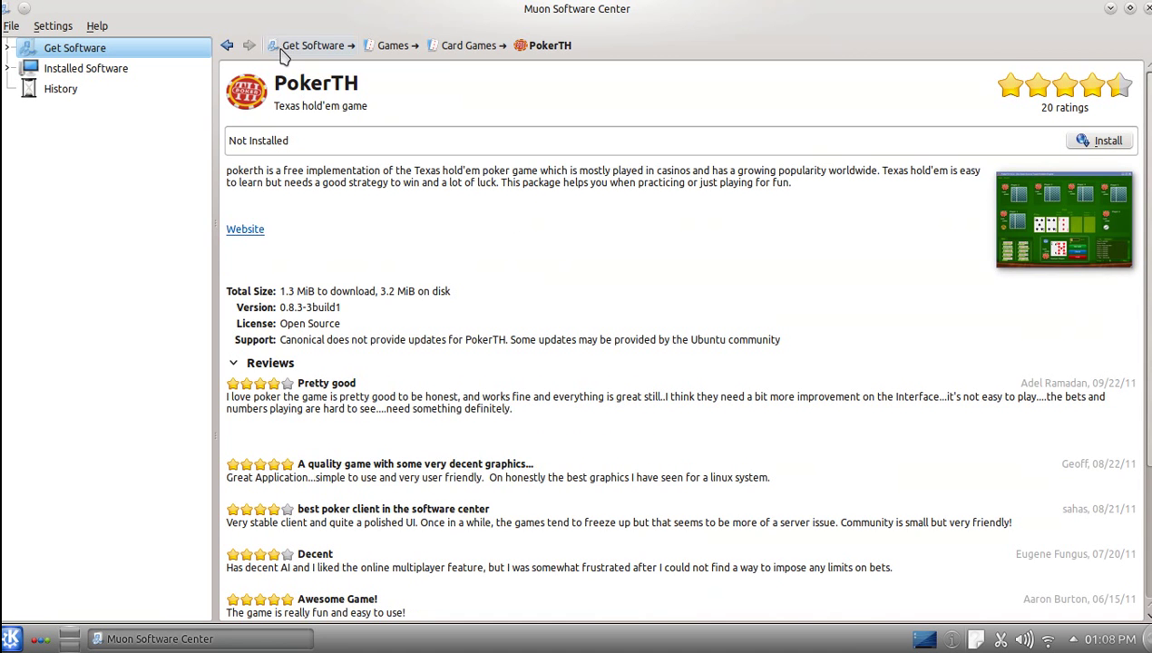
Back on the Card Games list, install PokerTH, authorizing with the administrator password
left_click(229, 46)
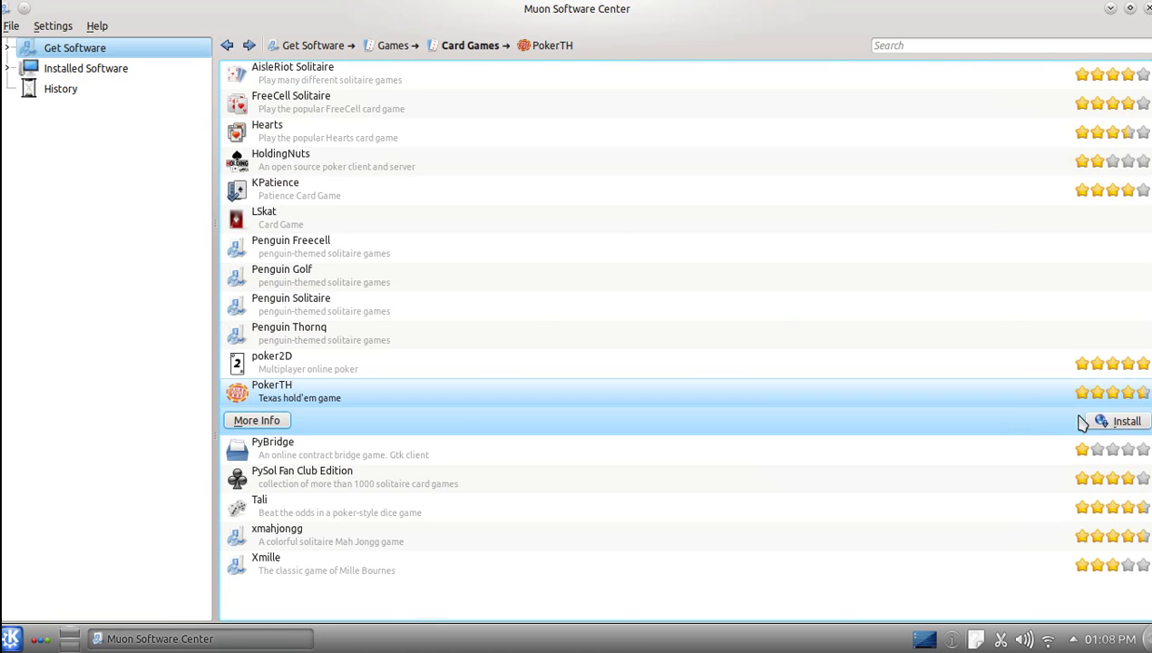
left_click(1118, 423)
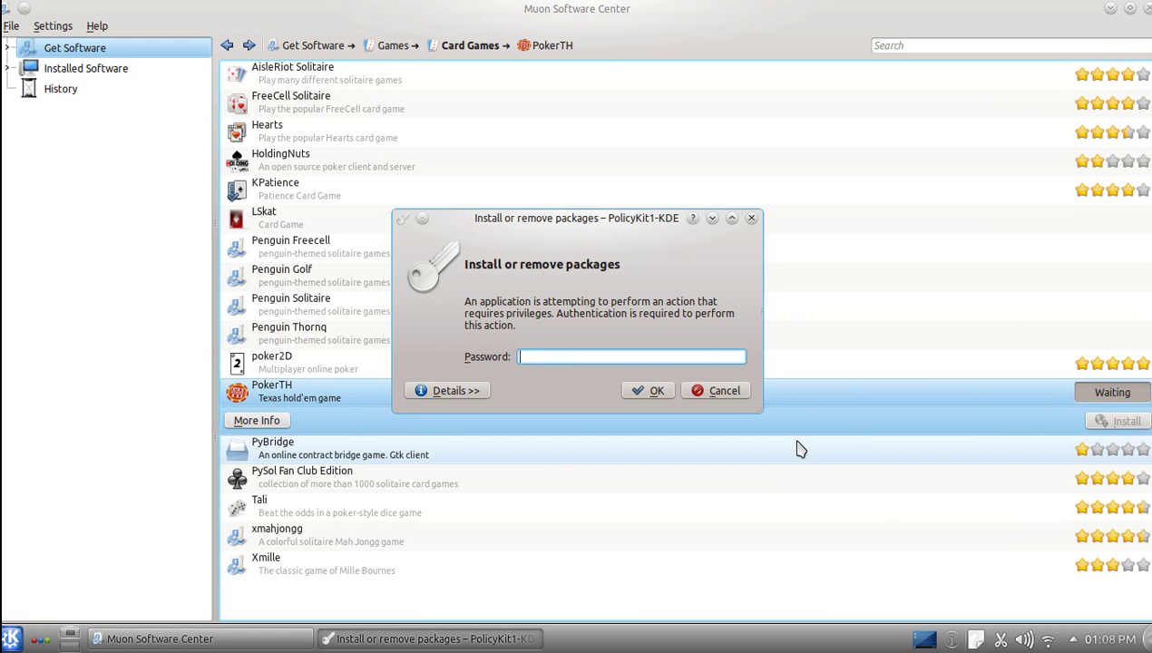
type("************")
key("Return")
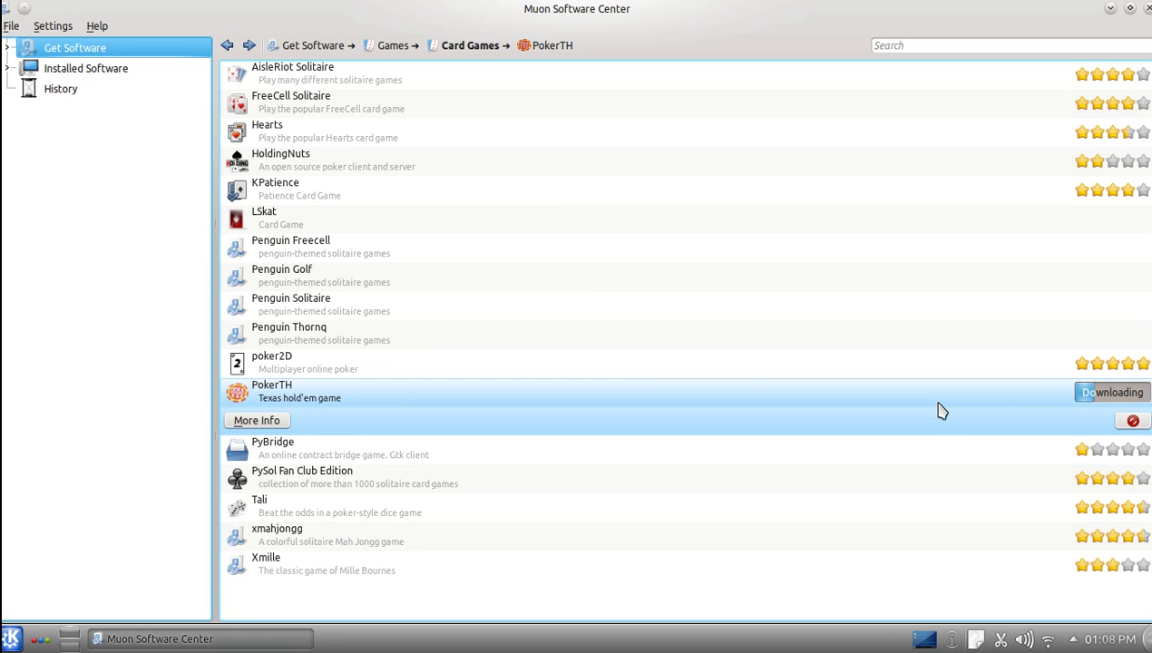
Once the download finishes, start the newly installed PokerTH and close its window
left_click(939, 411)
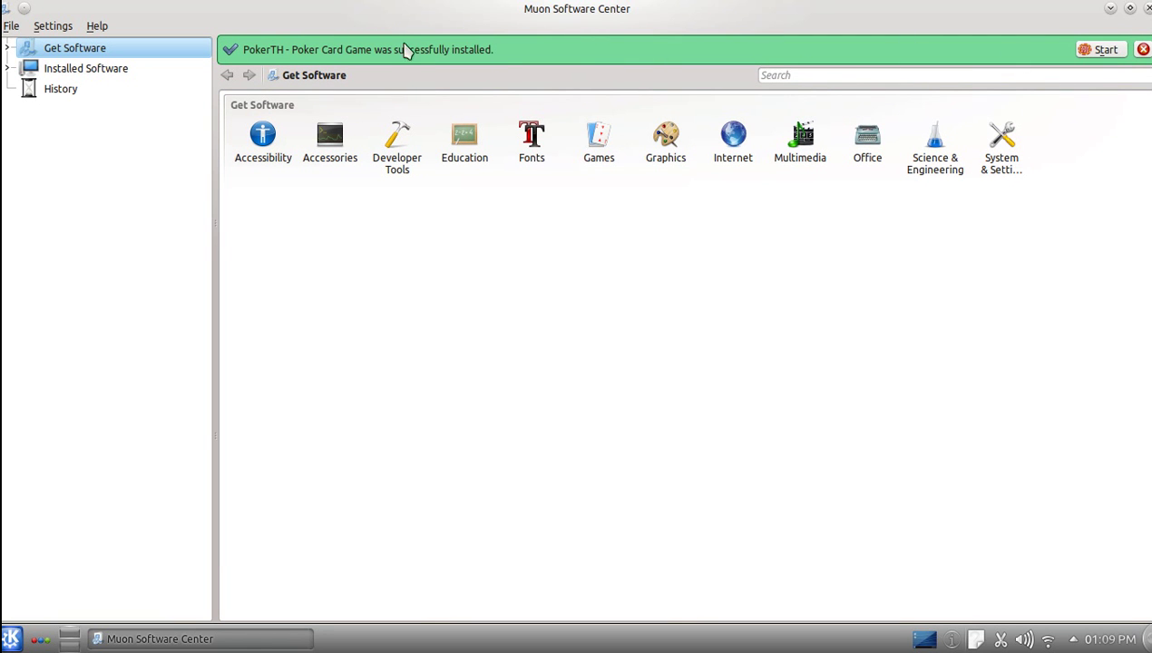
left_click(1110, 49)
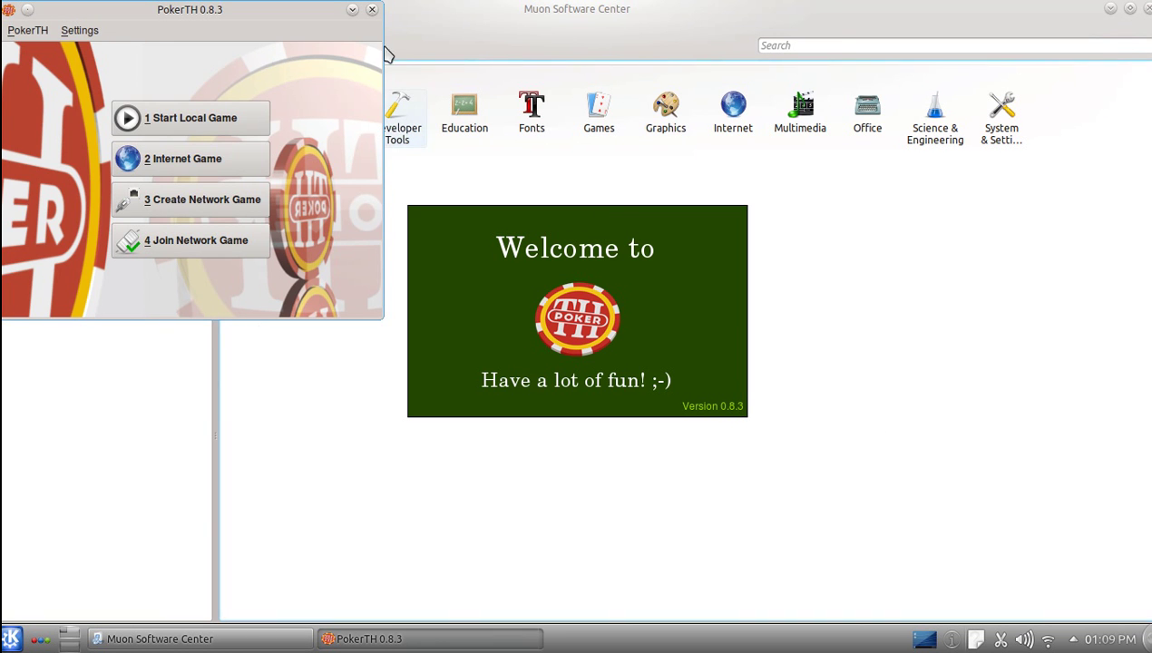
left_click(372, 10)
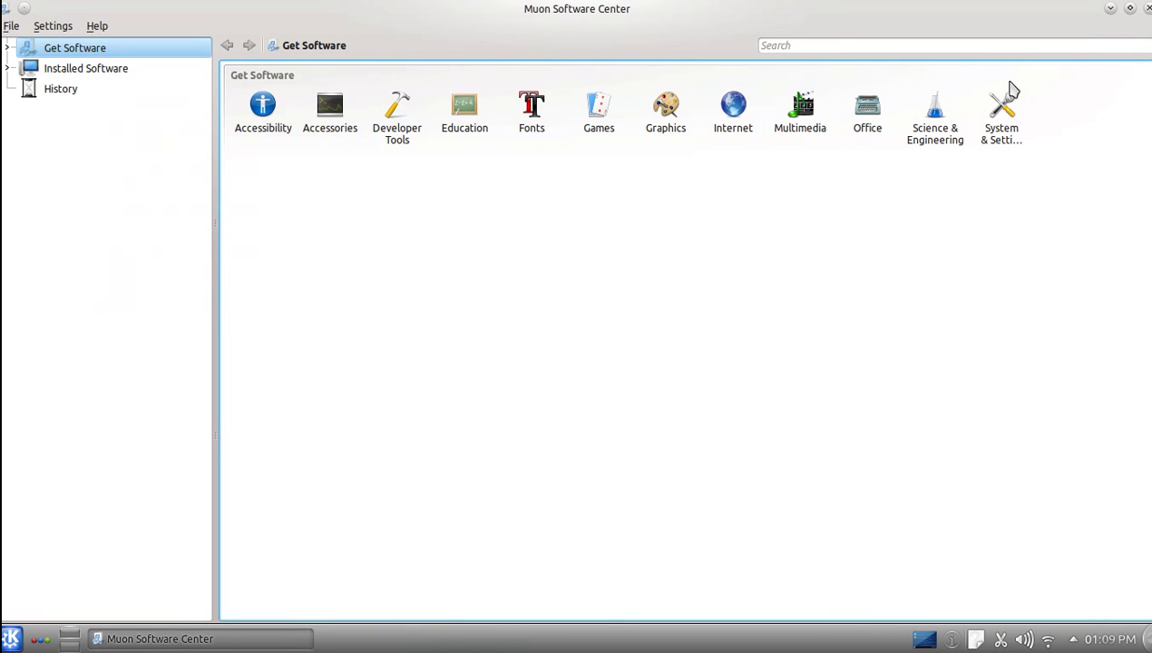
Quit Muon and browse the Utilities category in Kickoff's Applications tab
key("ctrl+q")
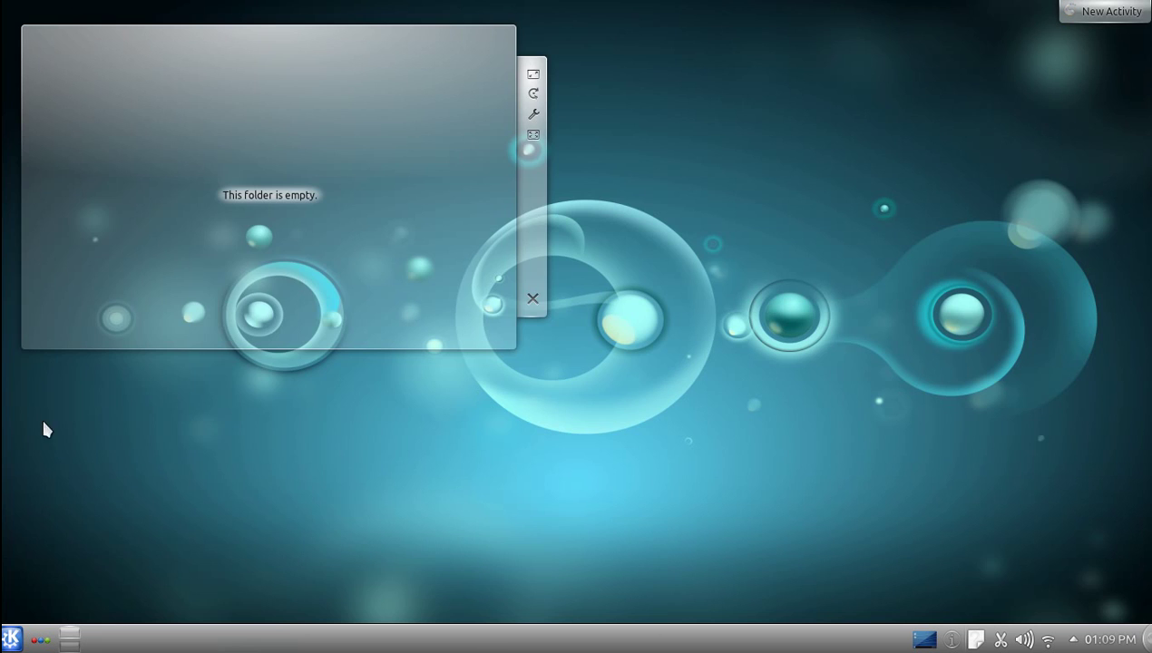
left_click(11, 639)
left_click(107, 606)
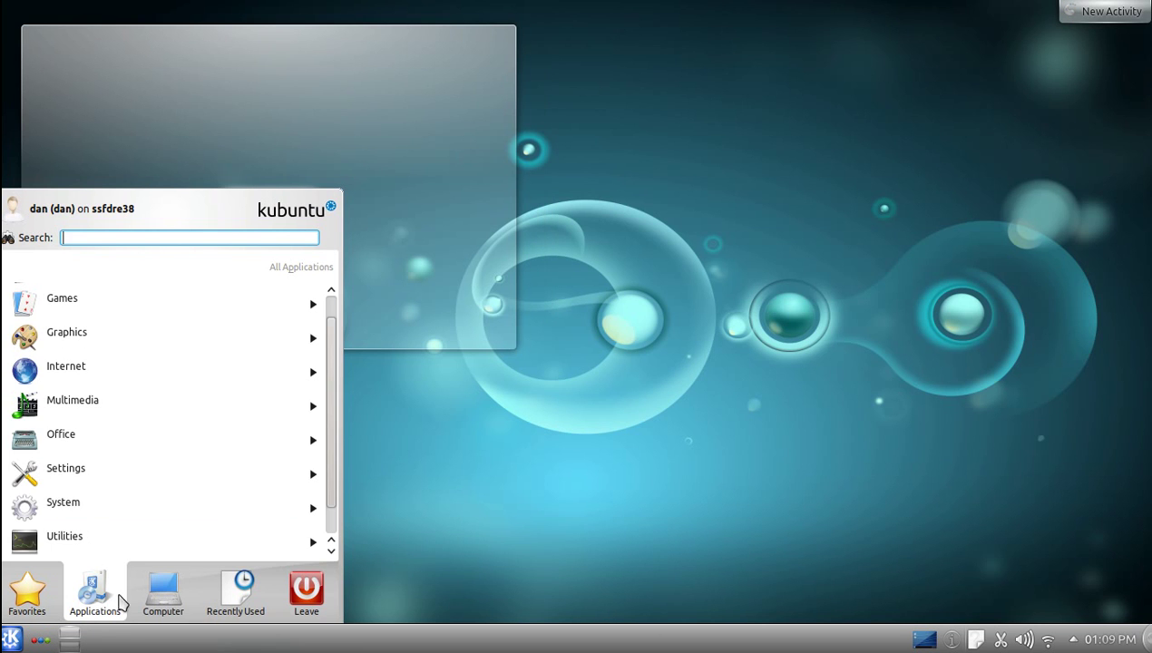
left_click(90, 540)
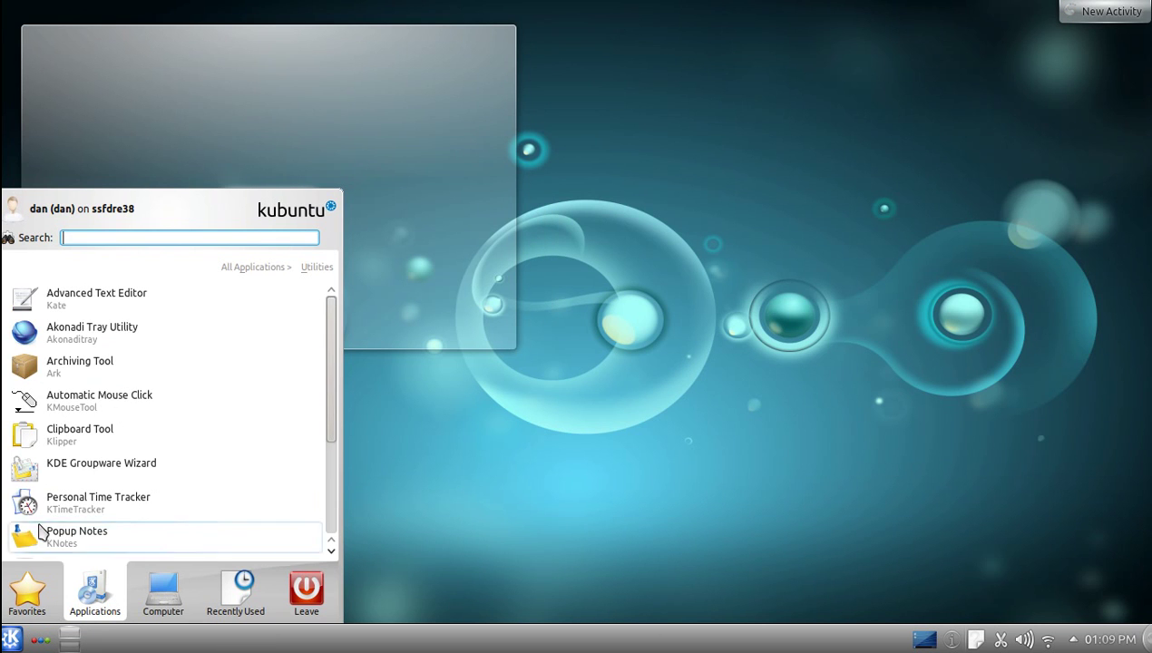
scroll(186, 337, "down", 3)
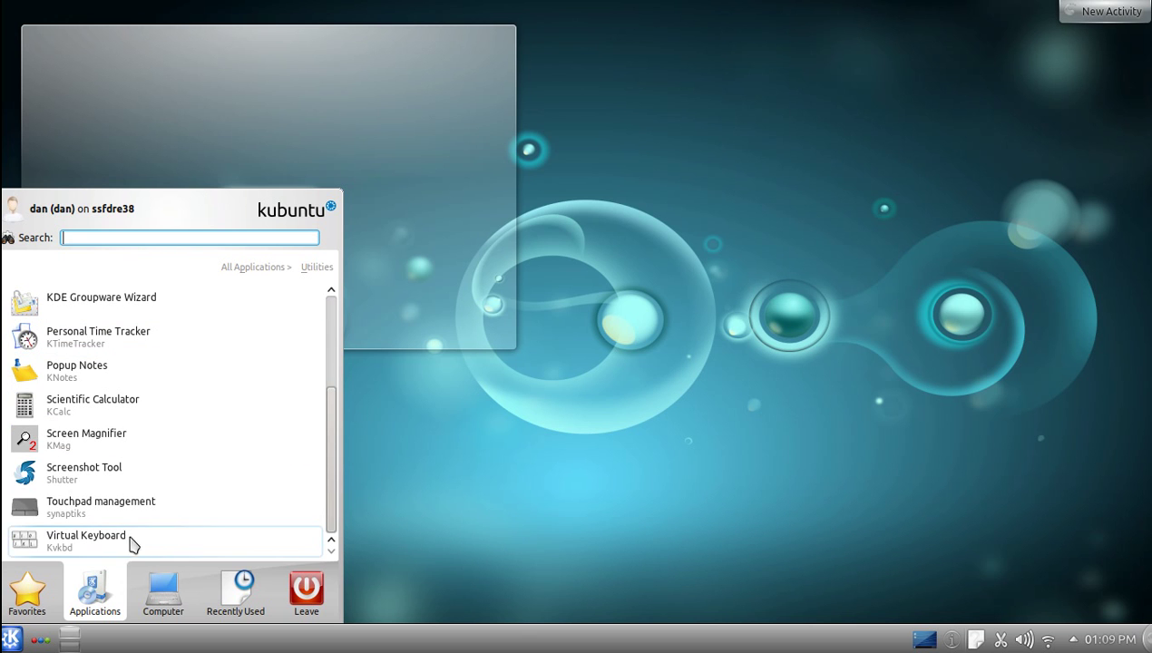
scroll(114, 467, "up", 3)
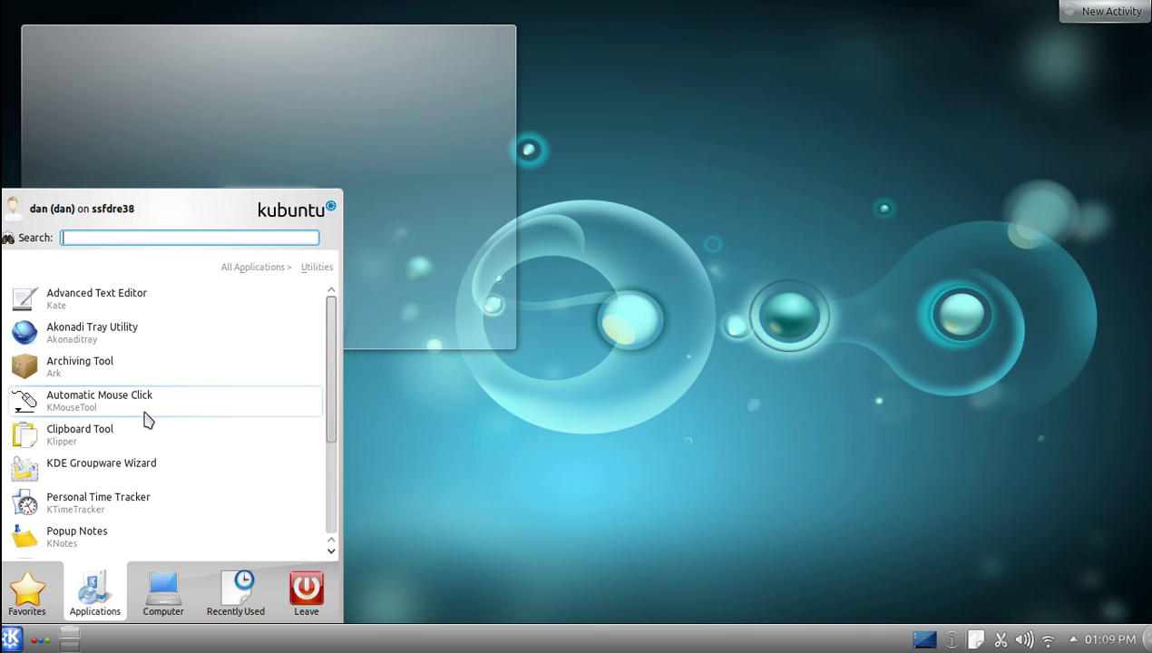
left_click(245, 269)
Look through the System and Multimedia application categories
left_click(121, 504)
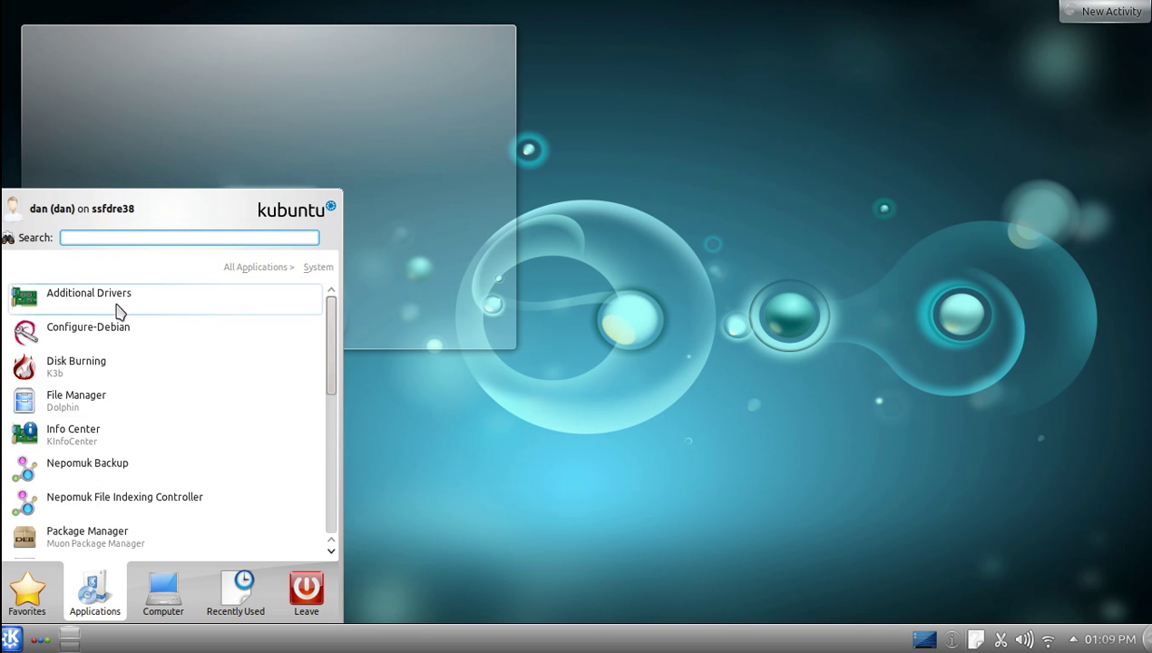
scroll(193, 393, "down", 2)
scroll(140, 356, "up", 2)
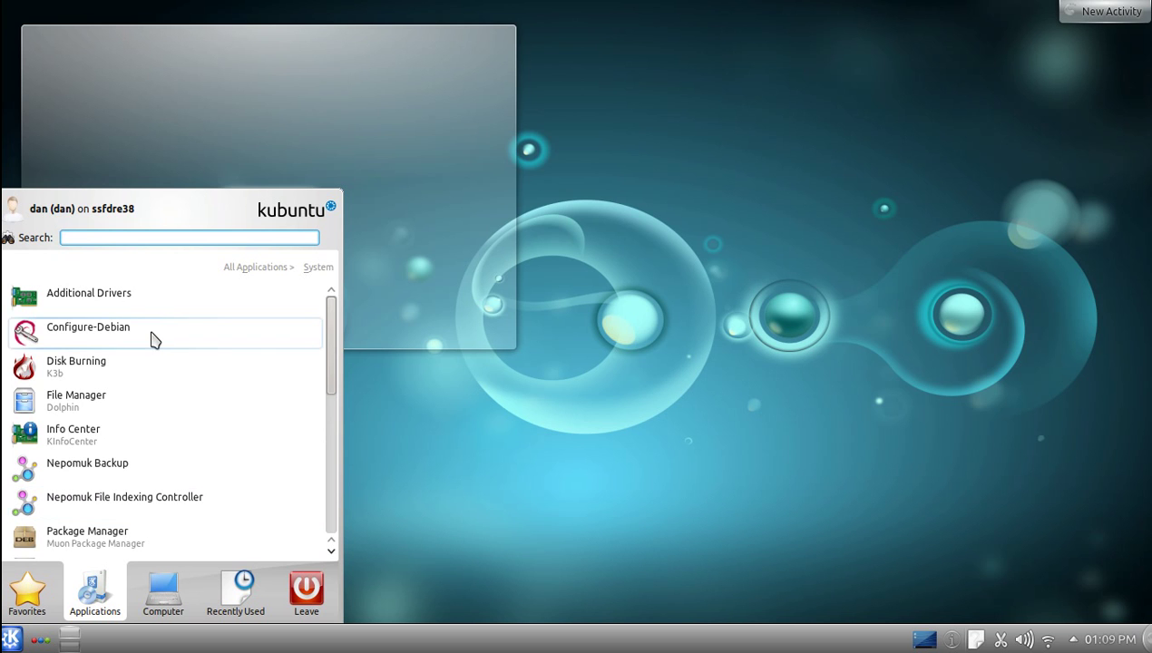
scroll(152, 338, "down", 6)
scroll(152, 339, "up", 2)
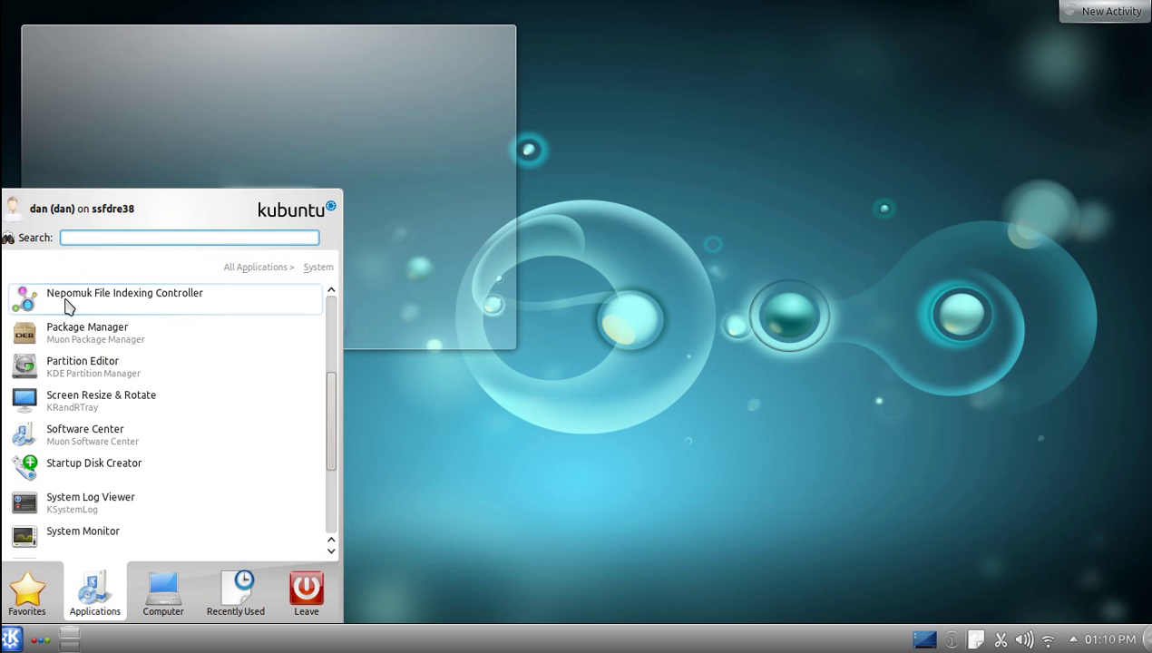
scroll(116, 468, "down", 3)
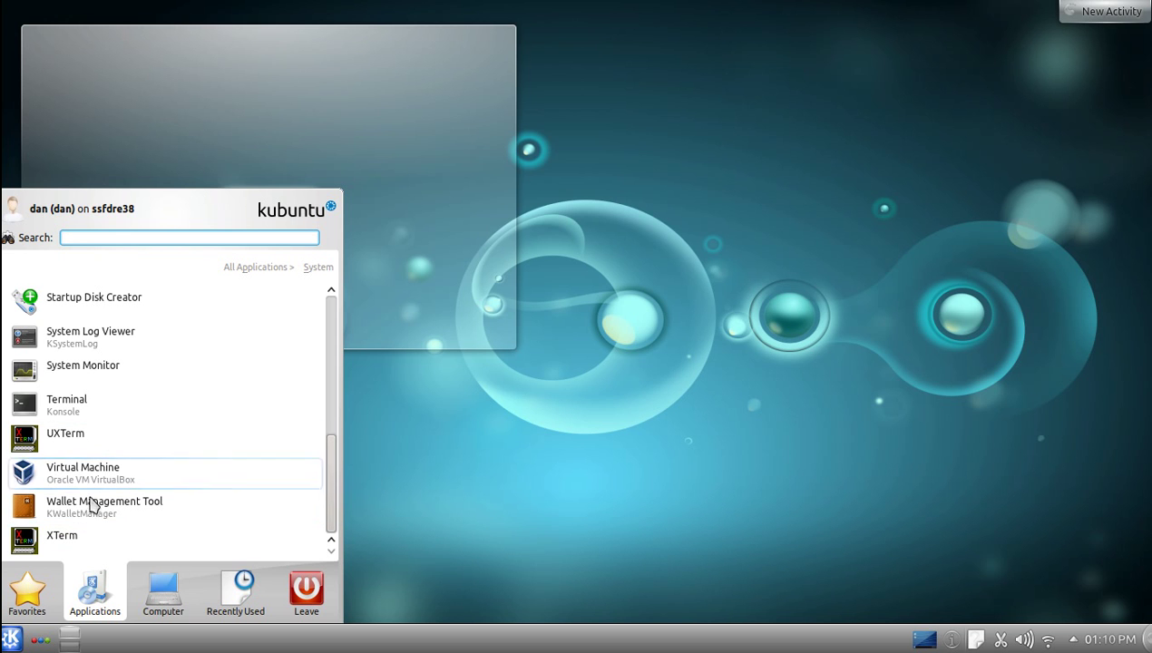
scroll(117, 466, "up", 5)
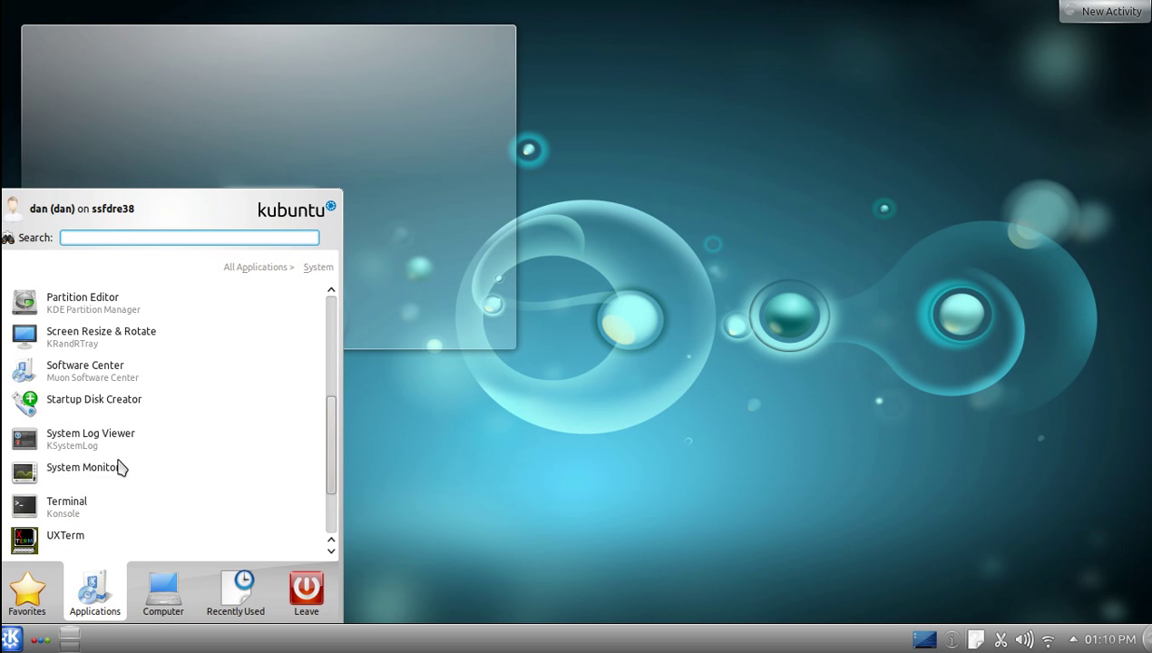
left_click(237, 275)
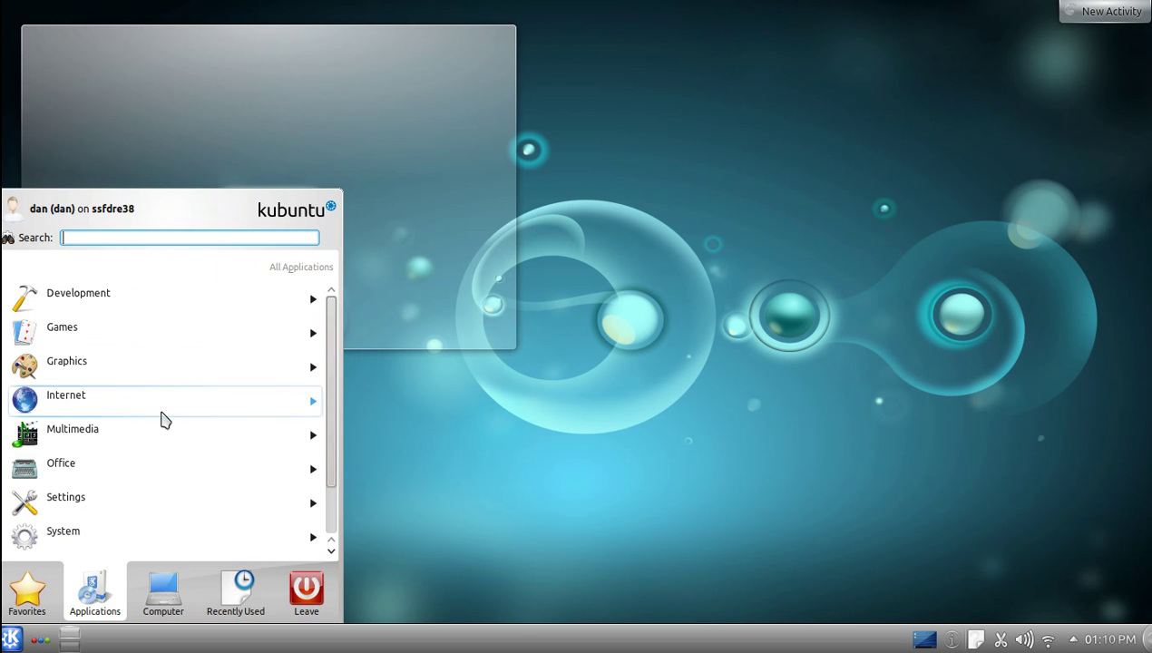
left_click(123, 440)
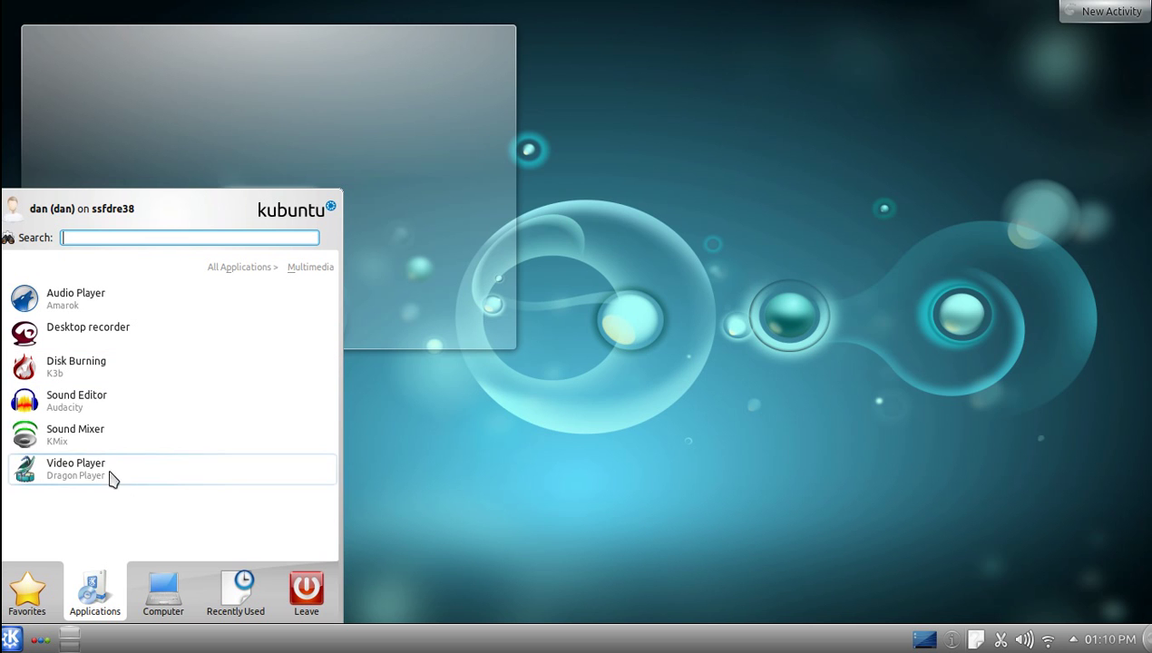
left_click(228, 268)
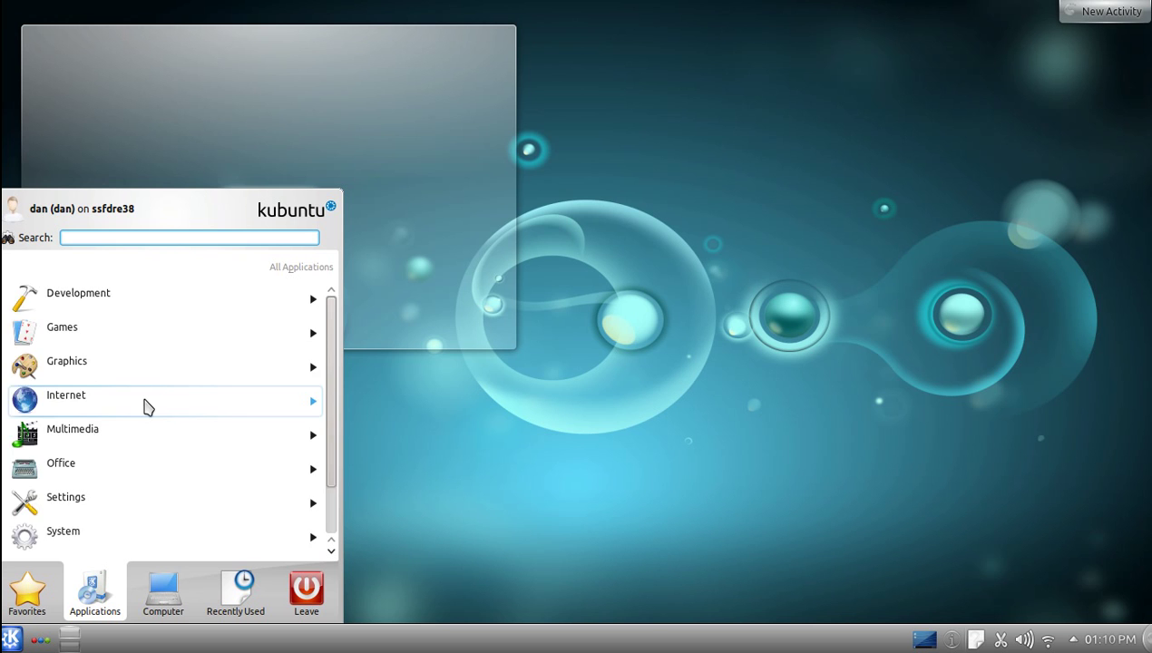
Look through the Internet, Settings and Utilities application categories
left_click(147, 403)
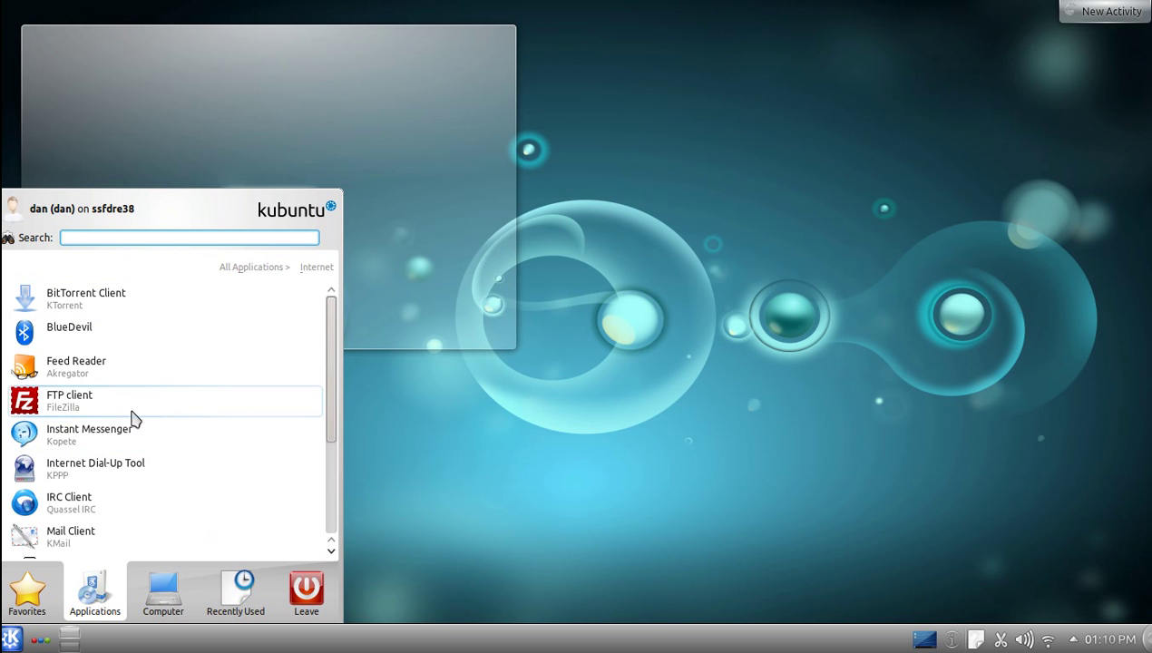
scroll(140, 413, "down", 3)
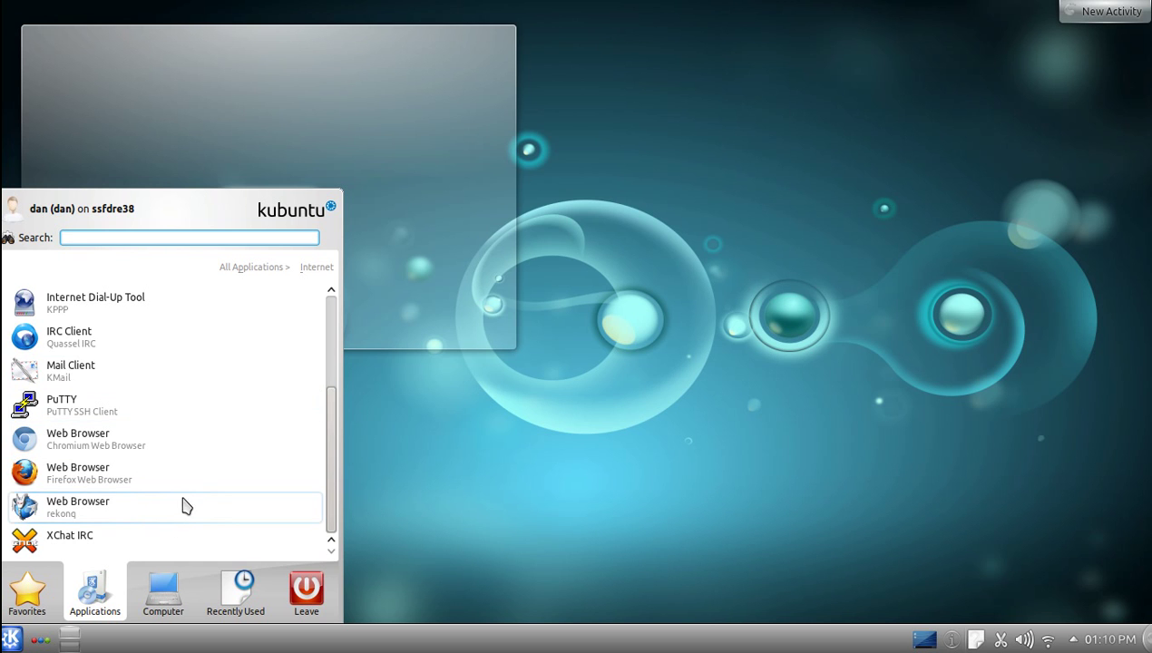
scroll(179, 471, "up", 3)
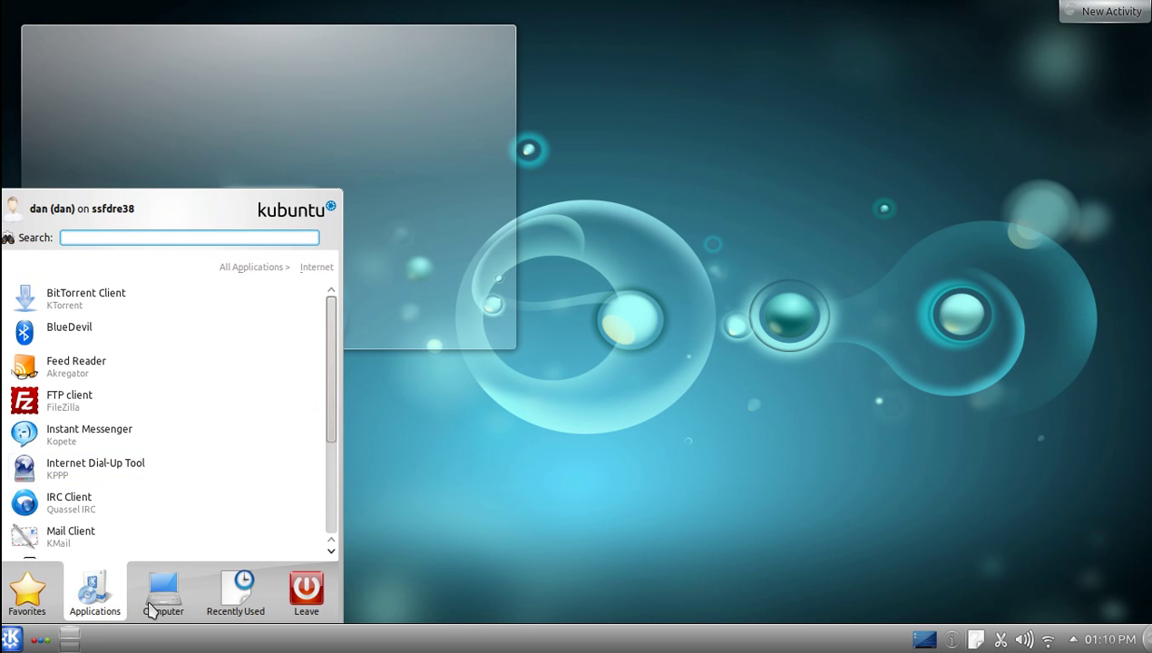
left_click(257, 267)
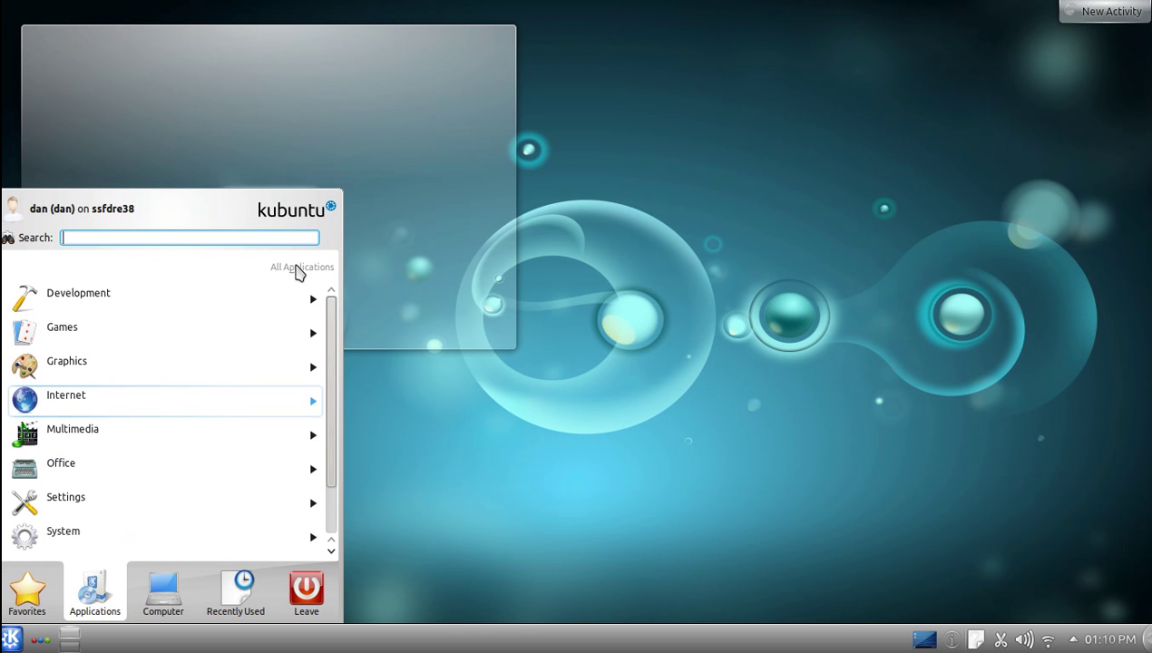
scroll(124, 473, "down", 2)
left_click(128, 439)
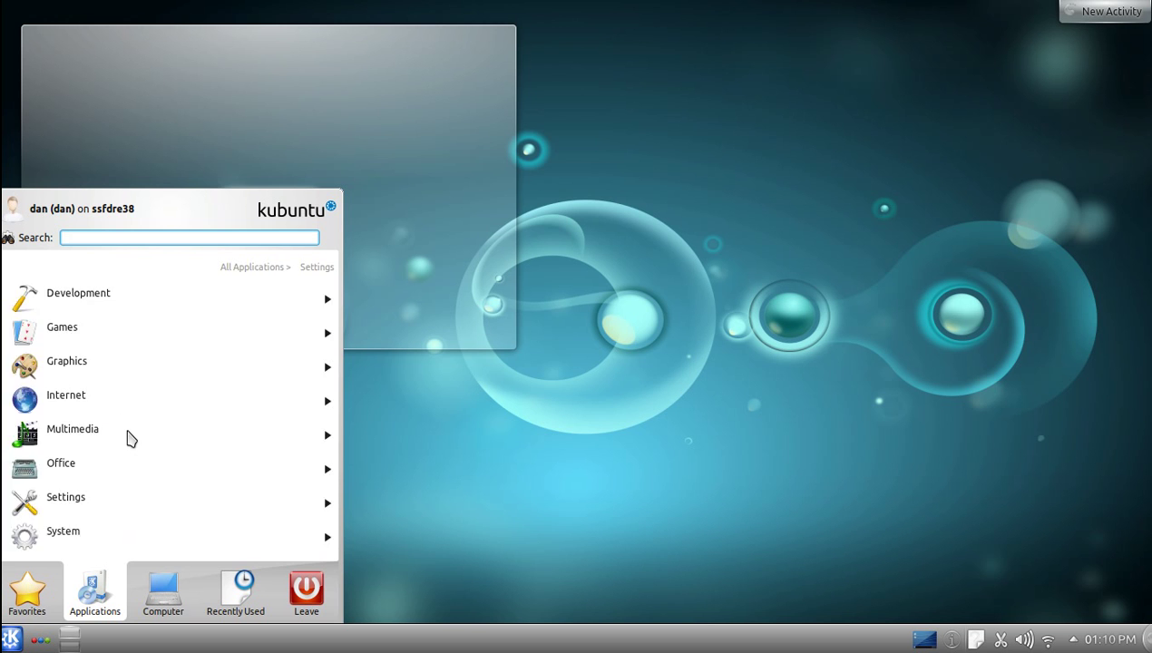
left_click(227, 267)
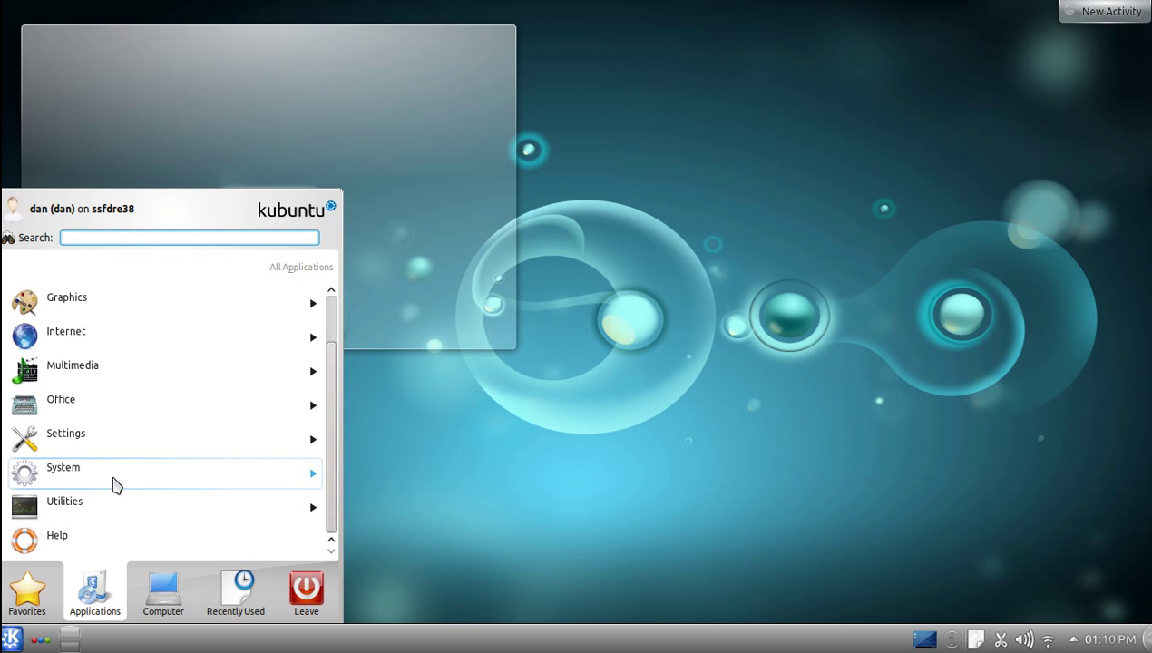
left_click(108, 511)
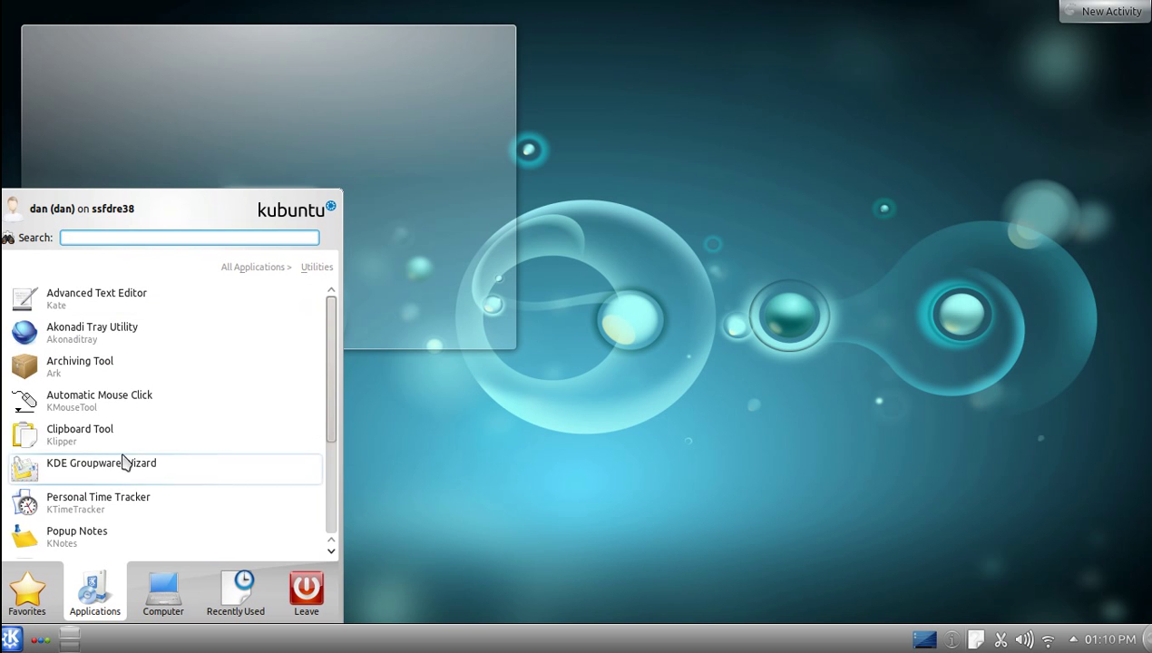
left_click(256, 267)
Revisit System, then launch the rekonq web browser from the Internet category
left_click(148, 500)
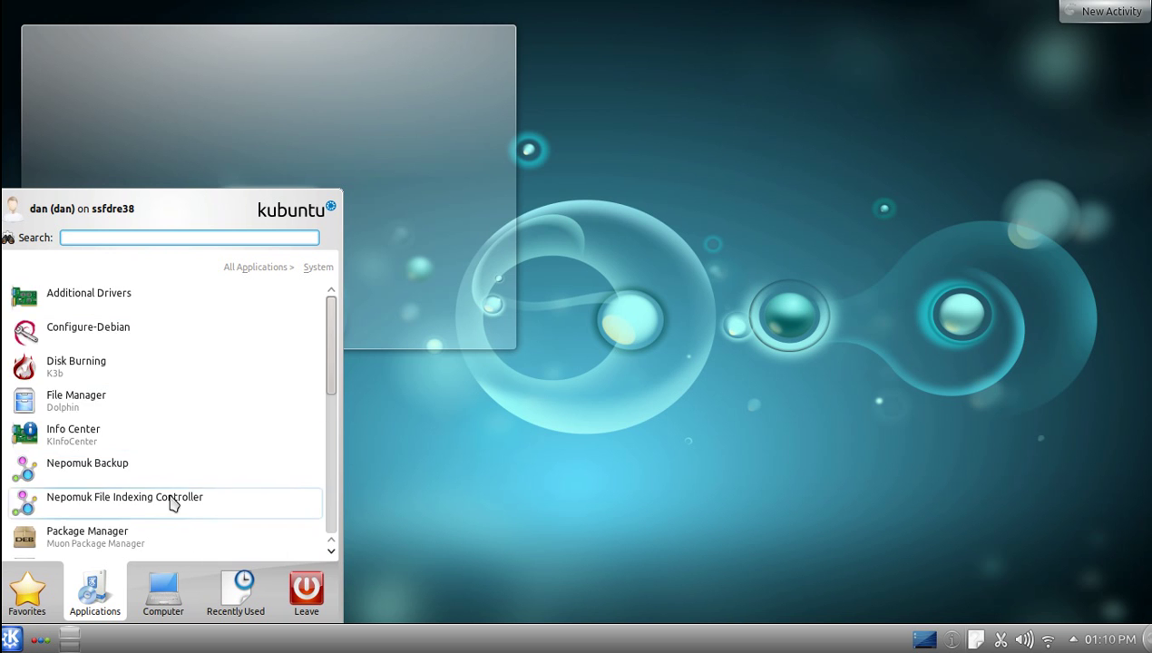
scroll(170, 504, "down", 4)
scroll(166, 506, "up", 4)
left_click(162, 597)
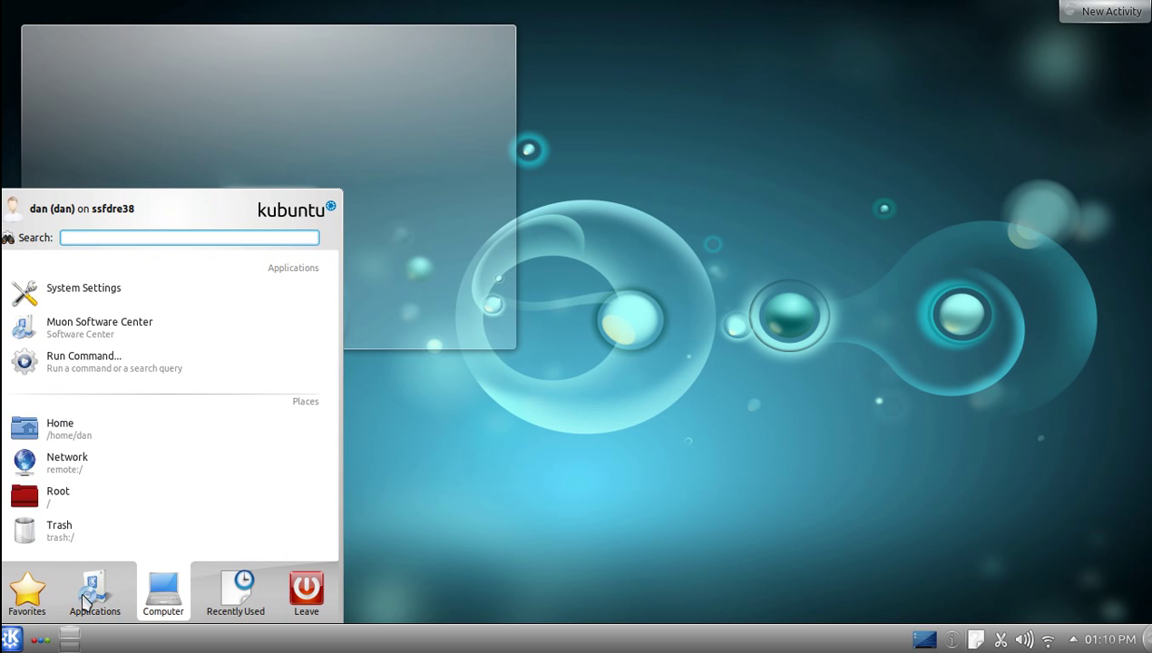
left_click(87, 596)
left_click(234, 268)
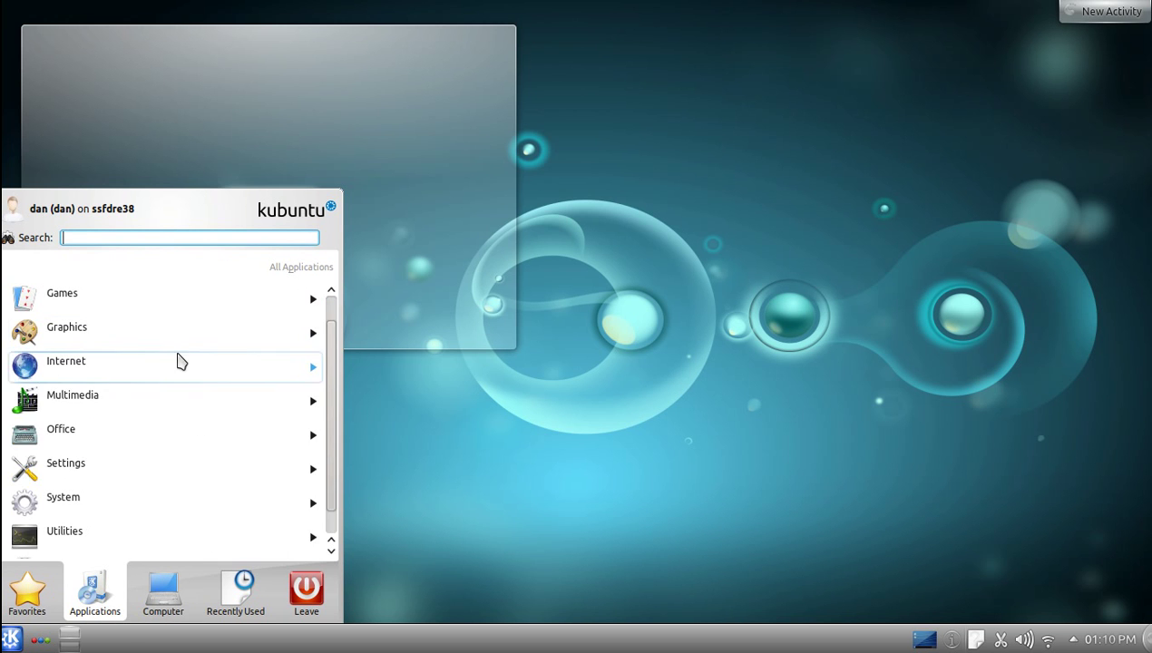
left_click(166, 363)
scroll(140, 405, "down", 2)
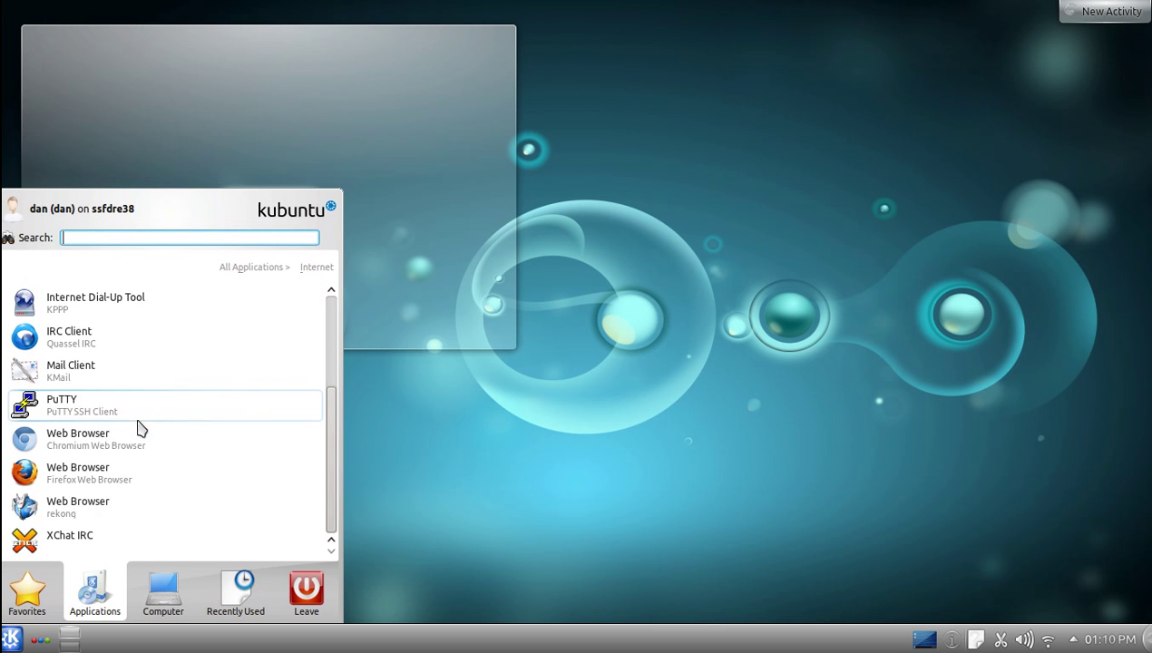
left_click(122, 508)
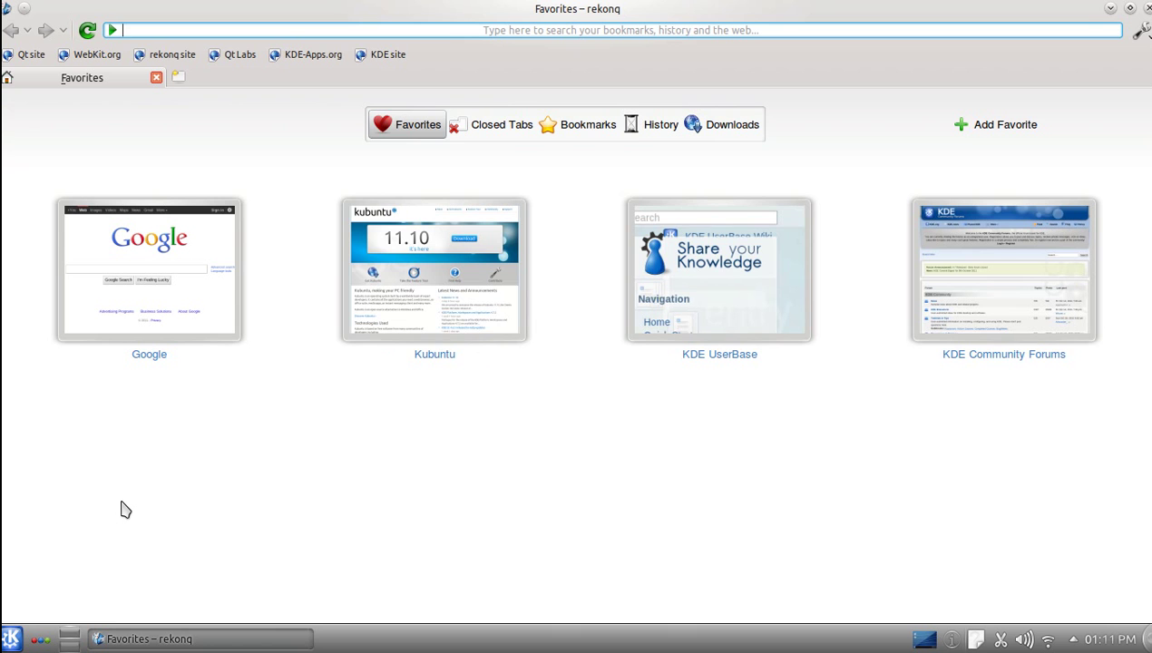
left_click(410, 31)
type("localhost")
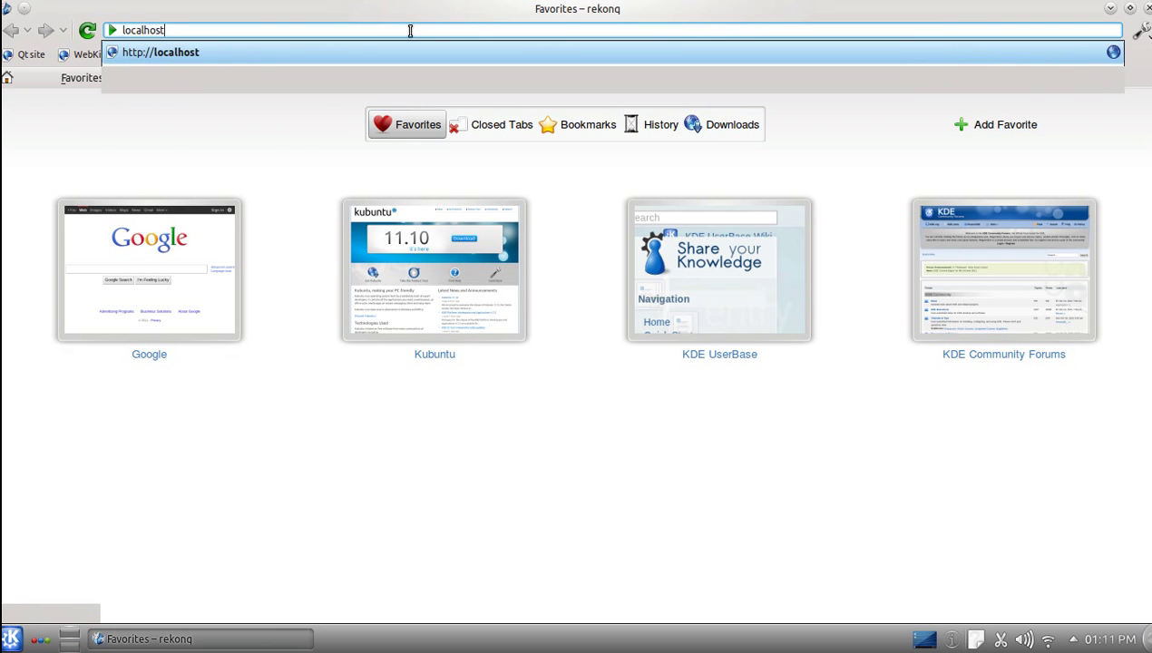
key("Return")
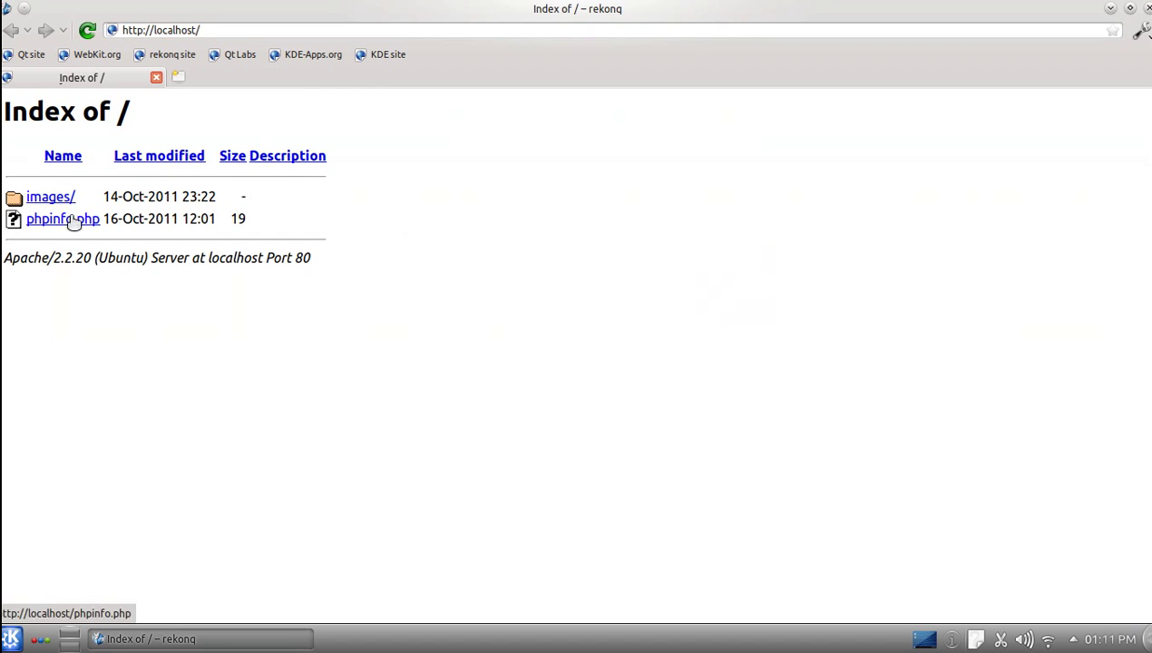
Open phpinfo.php, highlight PHP version 5.3.6 and scroll through the info page
left_click(71, 220)
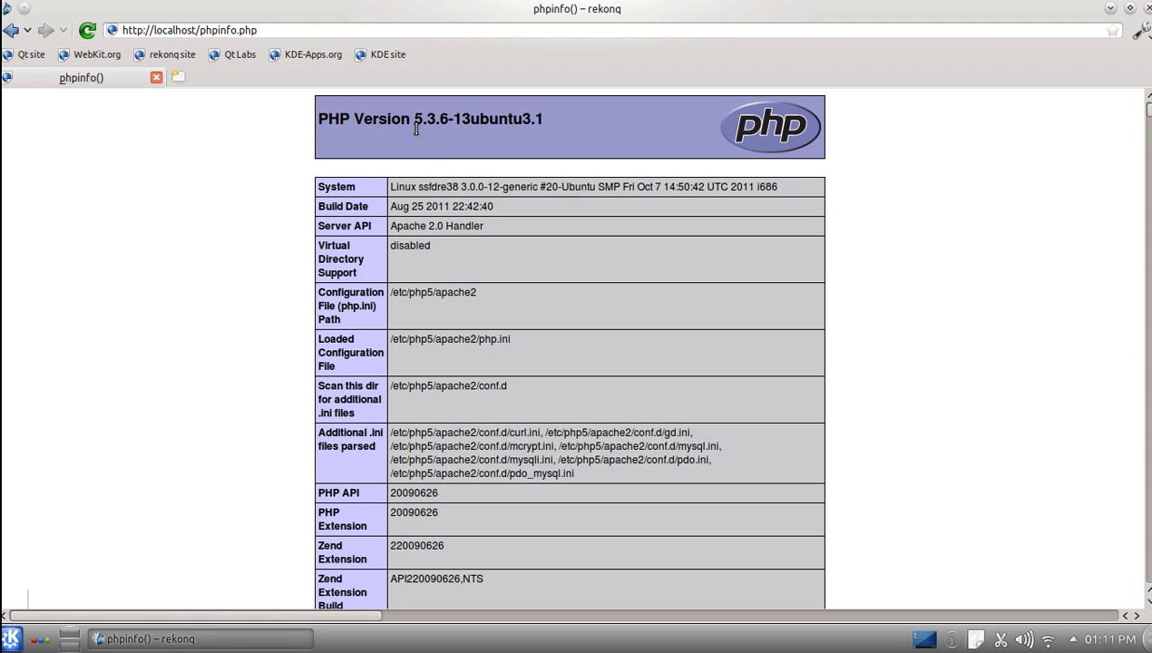
left_click_drag(447, 120, 411, 124)
scroll(508, 213, "down", 10)
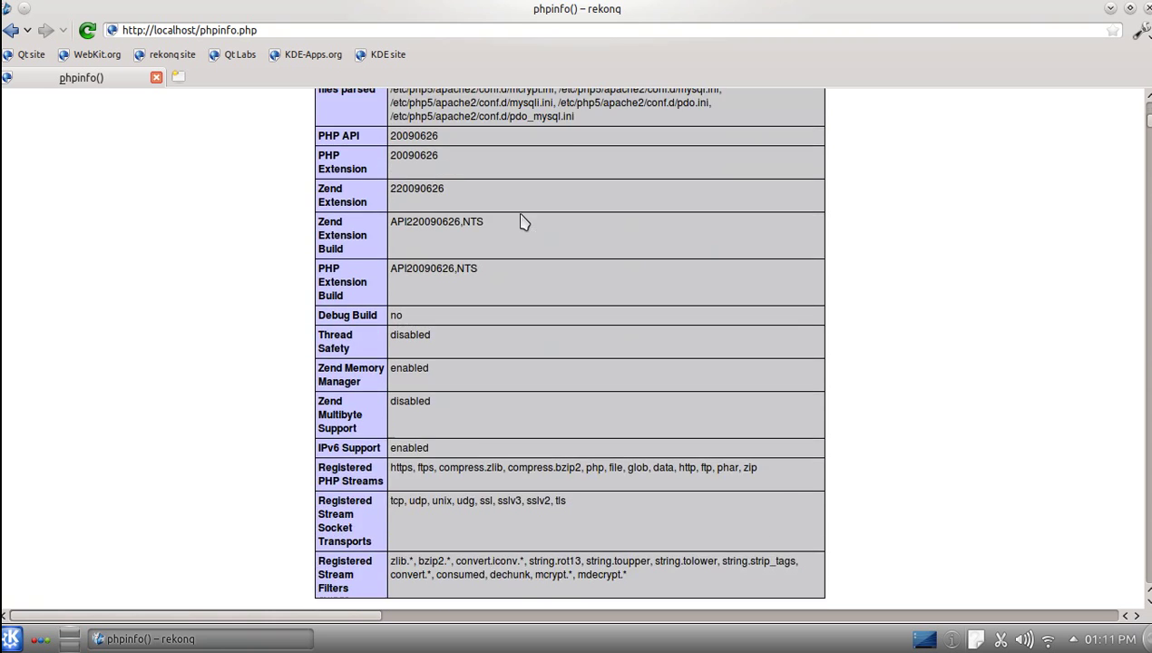
scroll(512, 362, "down", 5)
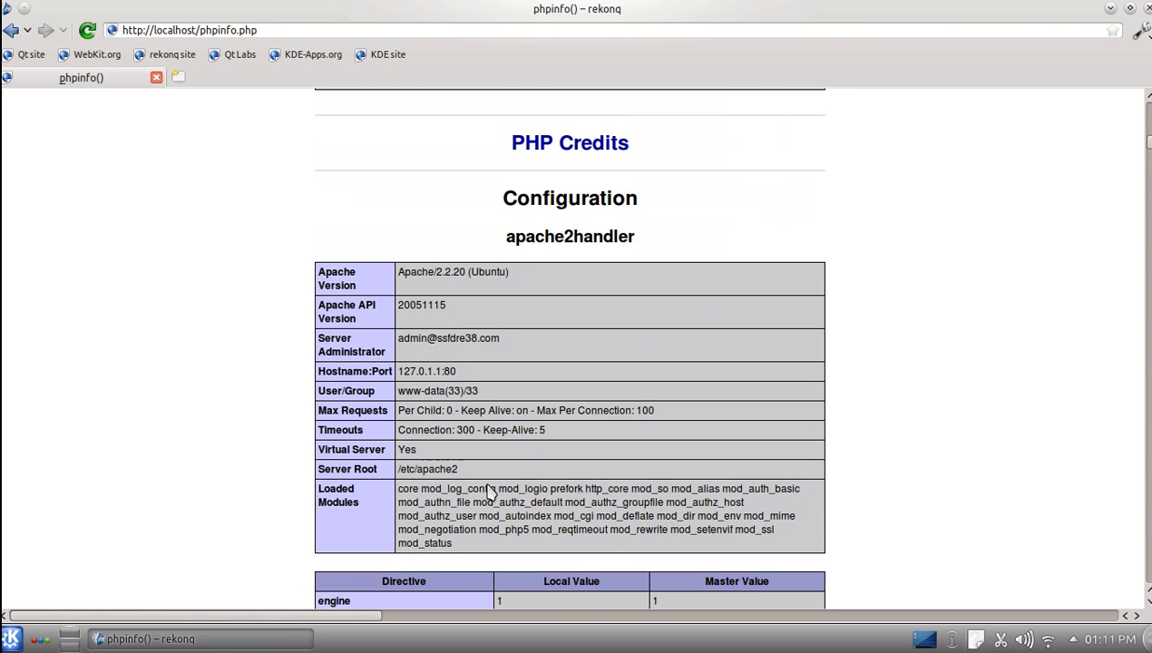
scroll(488, 489, "down", 4)
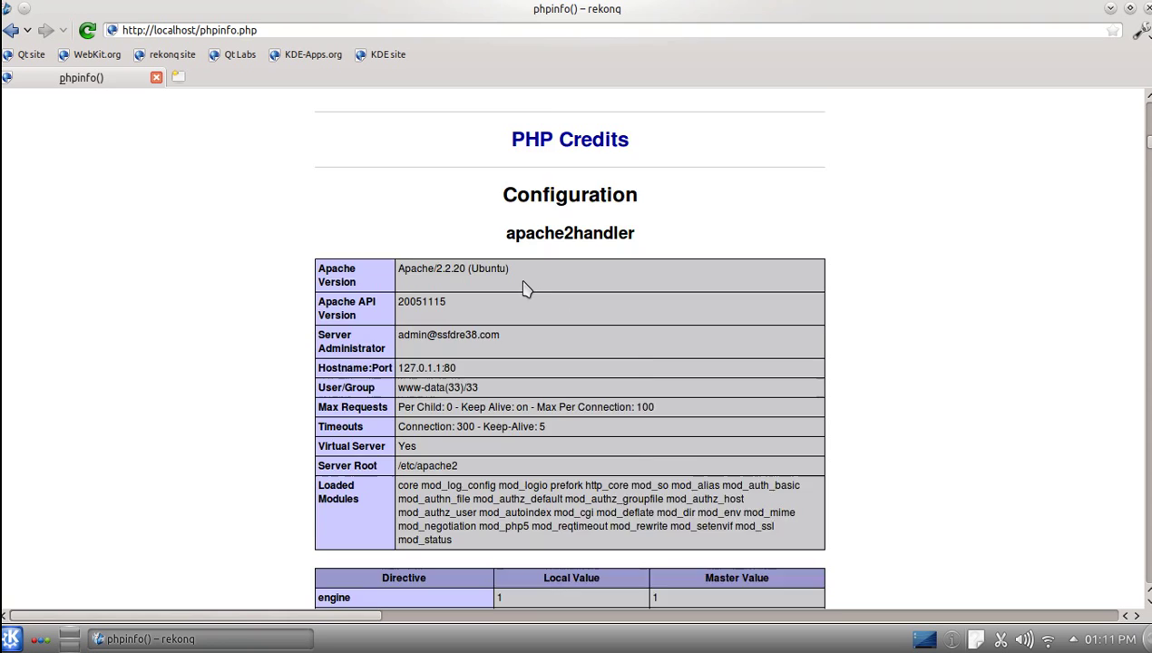
scroll(525, 287, "down", 10)
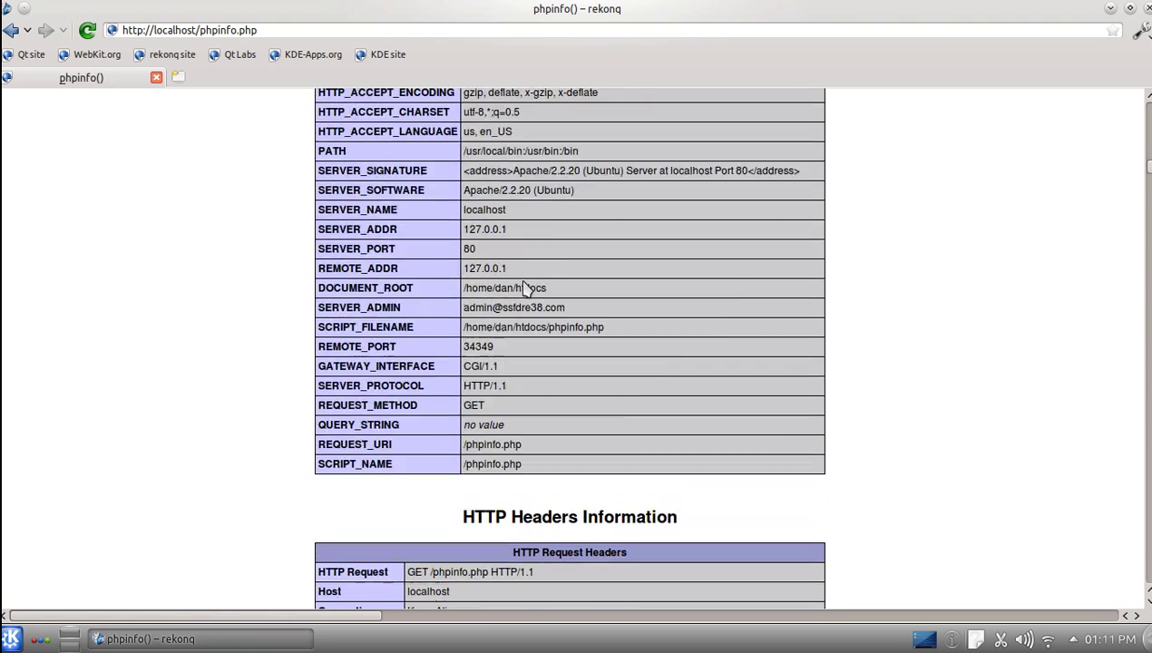
scroll(525, 288, "down", 10)
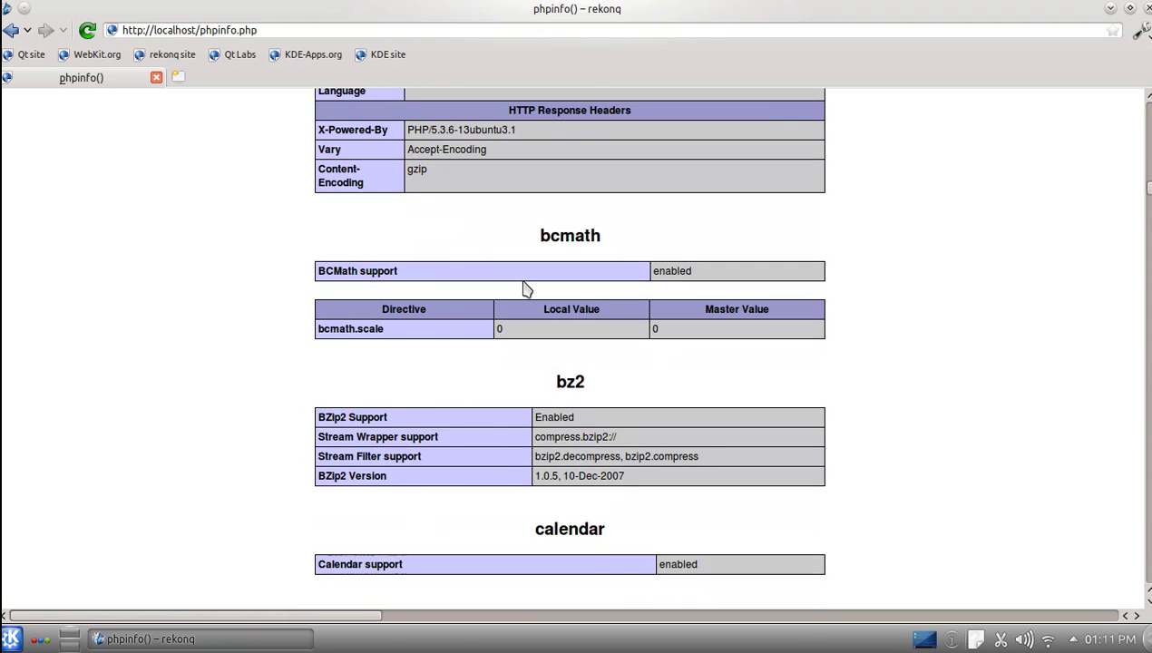
key("Home")
Change the address to localhost/phpmyadmin and load it
left_click_drag(289, 30, 228, 33)
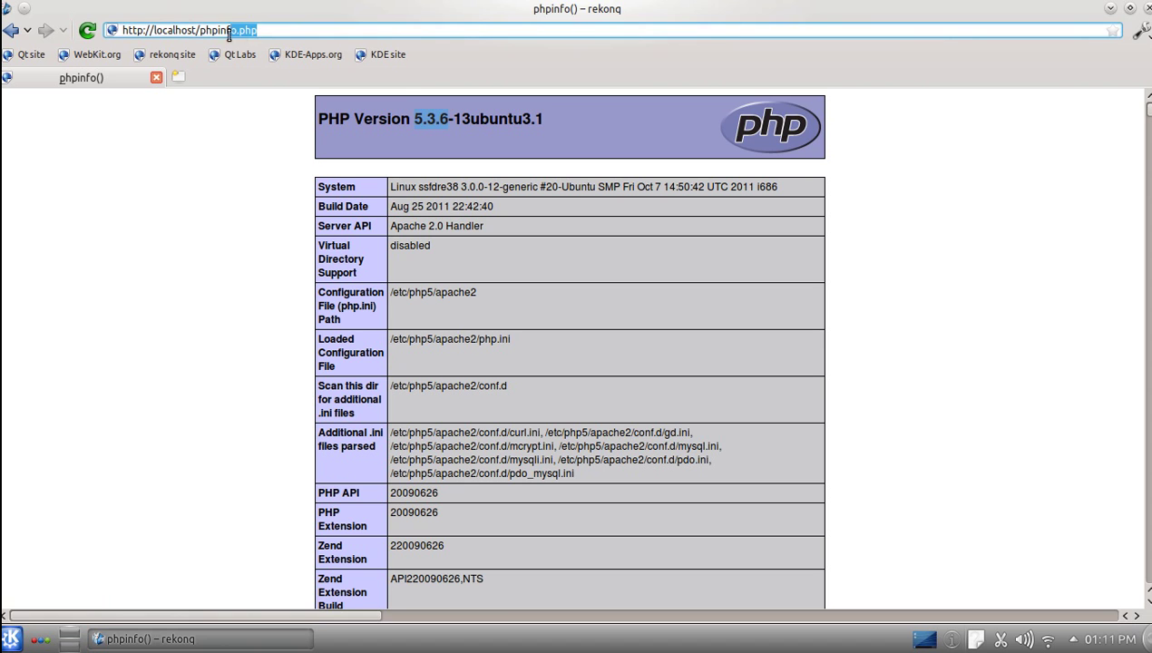
type("myadmin")
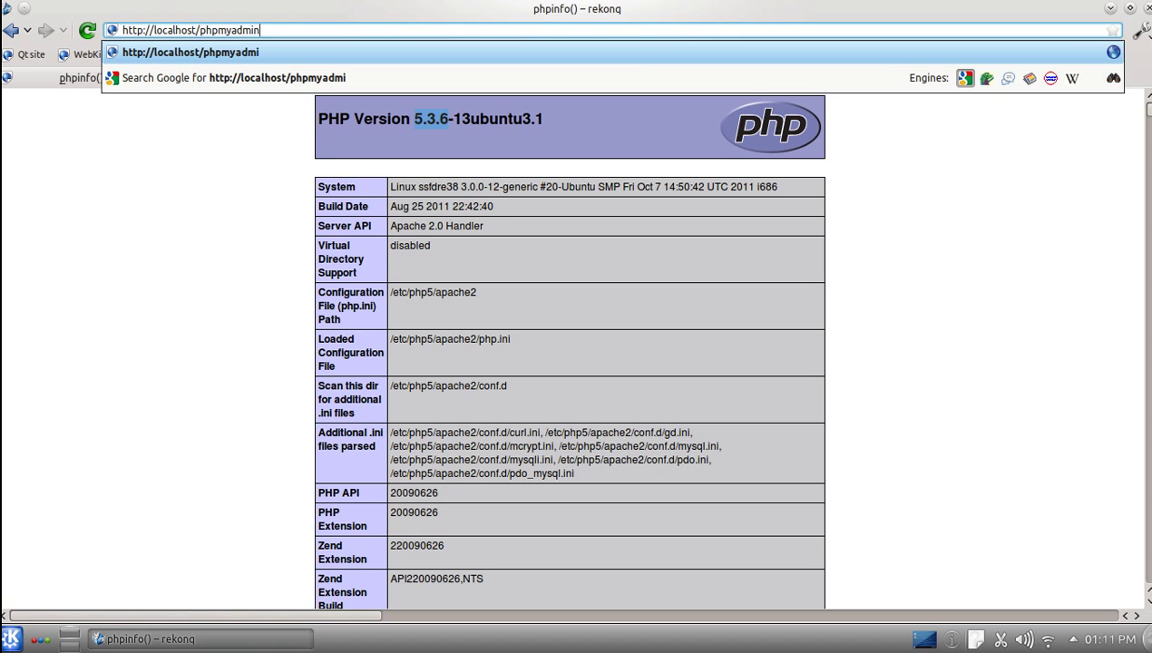
key("Return")
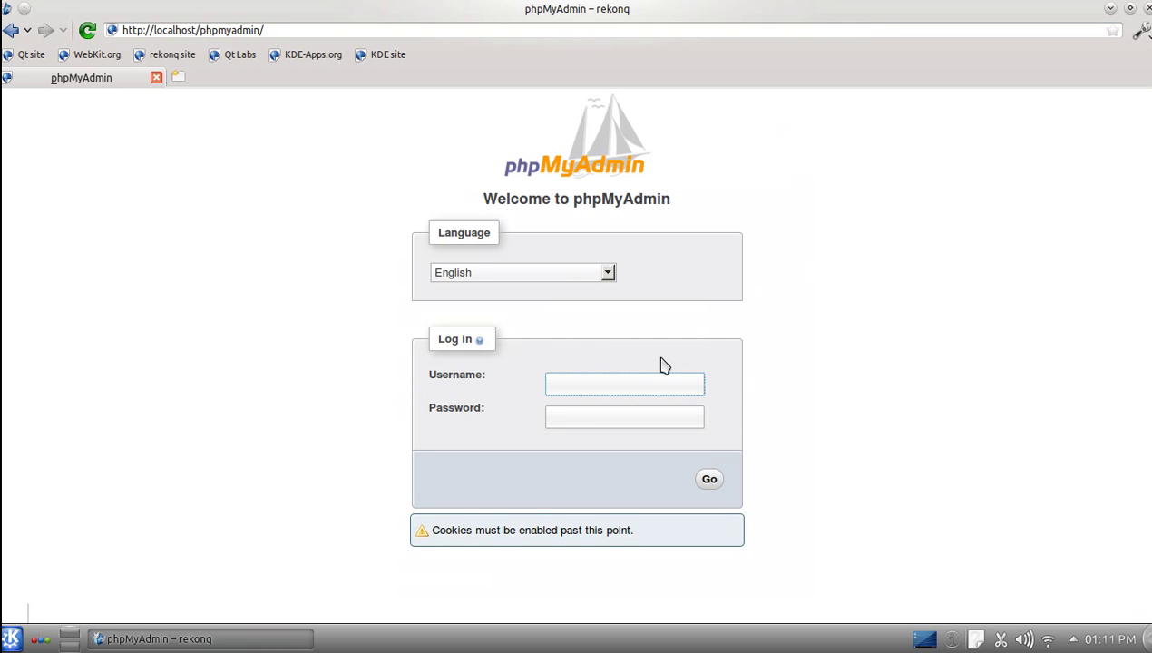
Log in to phpMyAdmin as root with the database password
key("Tab")
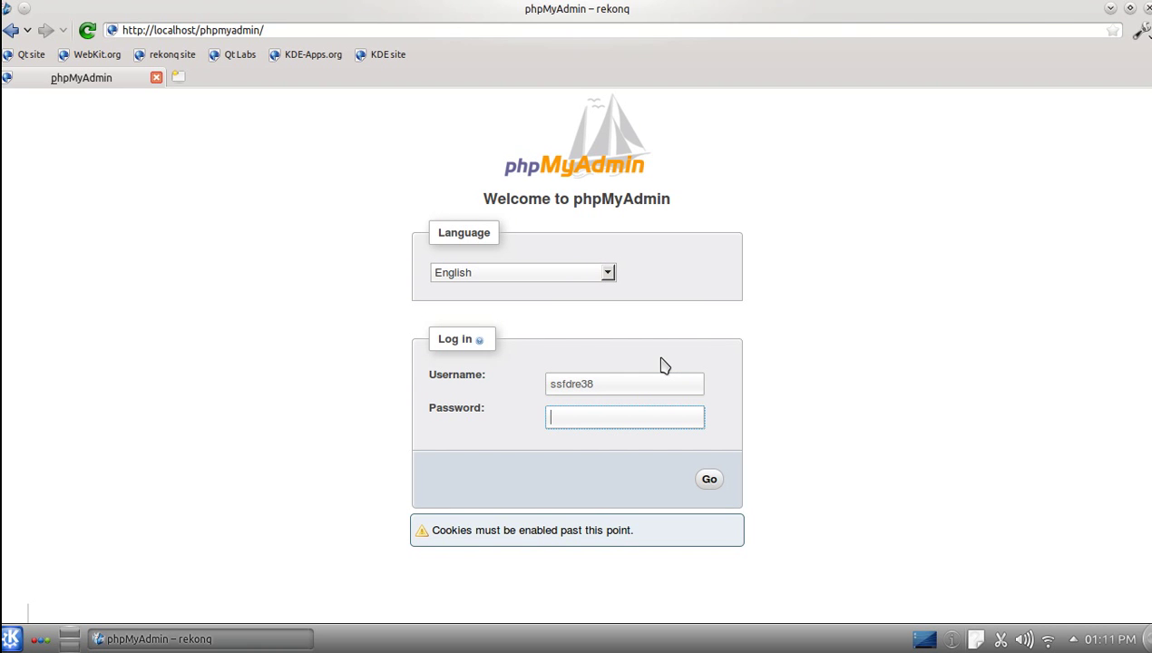
key("shift+Tab")
type("root")
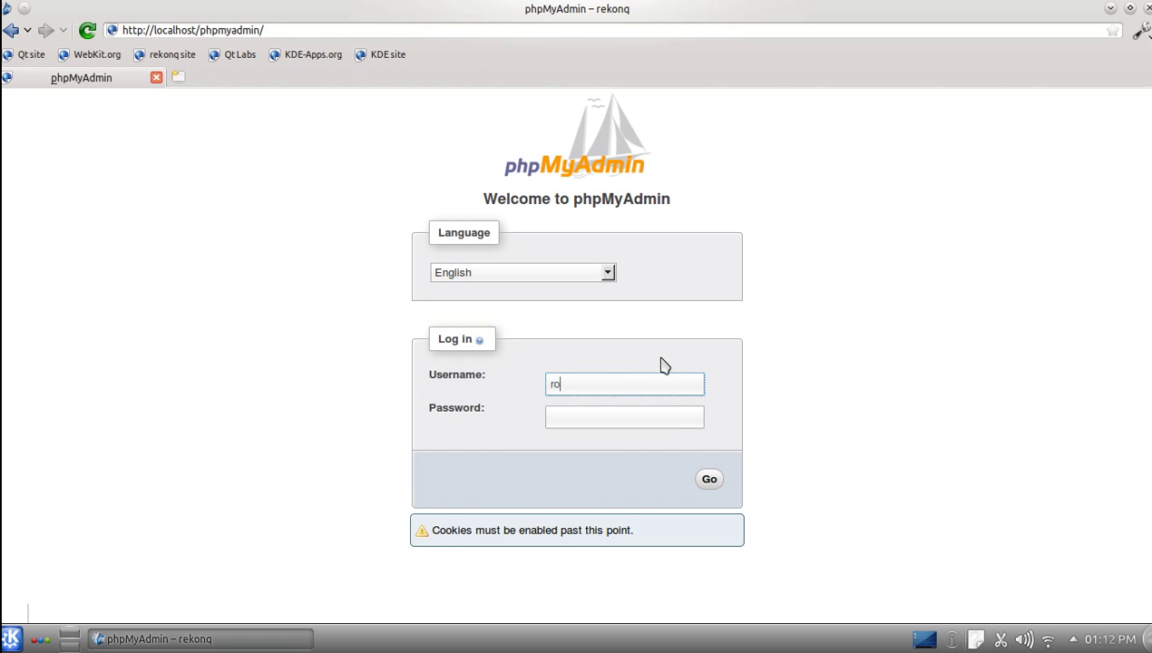
key("Tab")
key("Return")
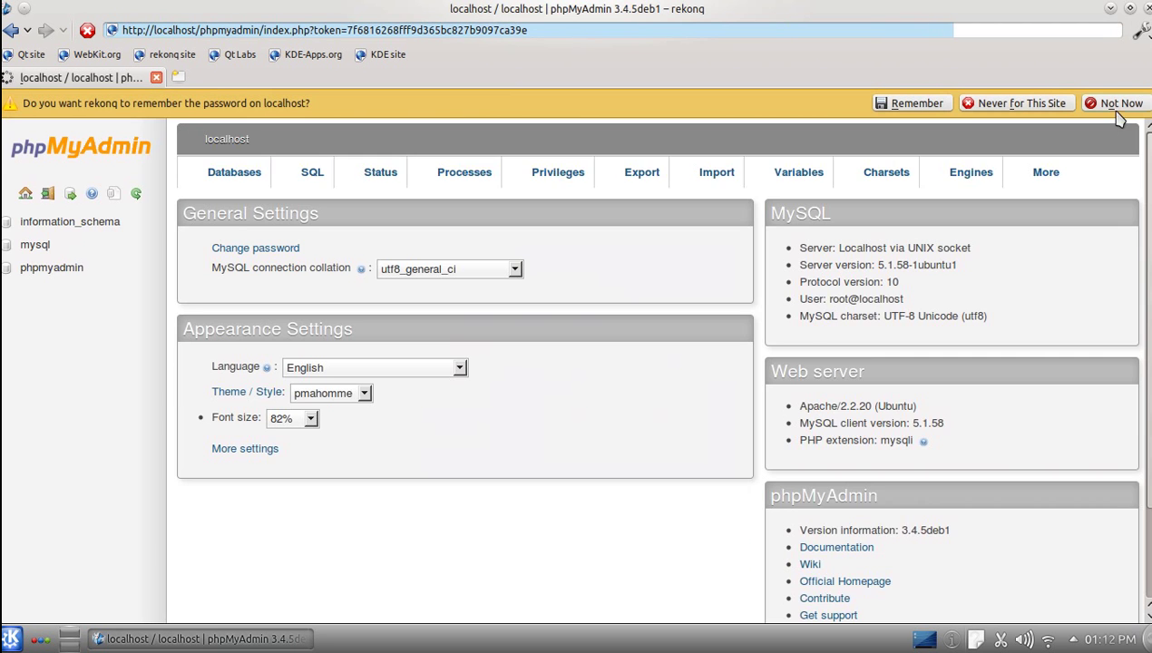
Decline saving the password, view phpMyAdmin's Settings, then return to the server home page
left_click(1119, 104)
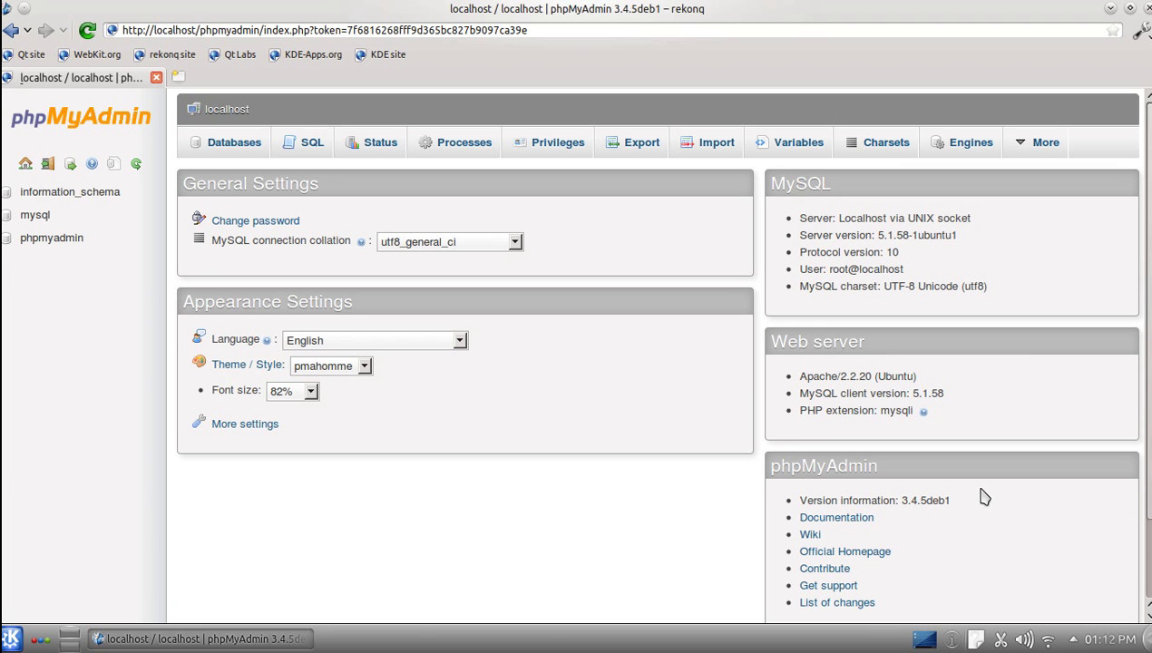
scroll(1093, 479, "down", 2)
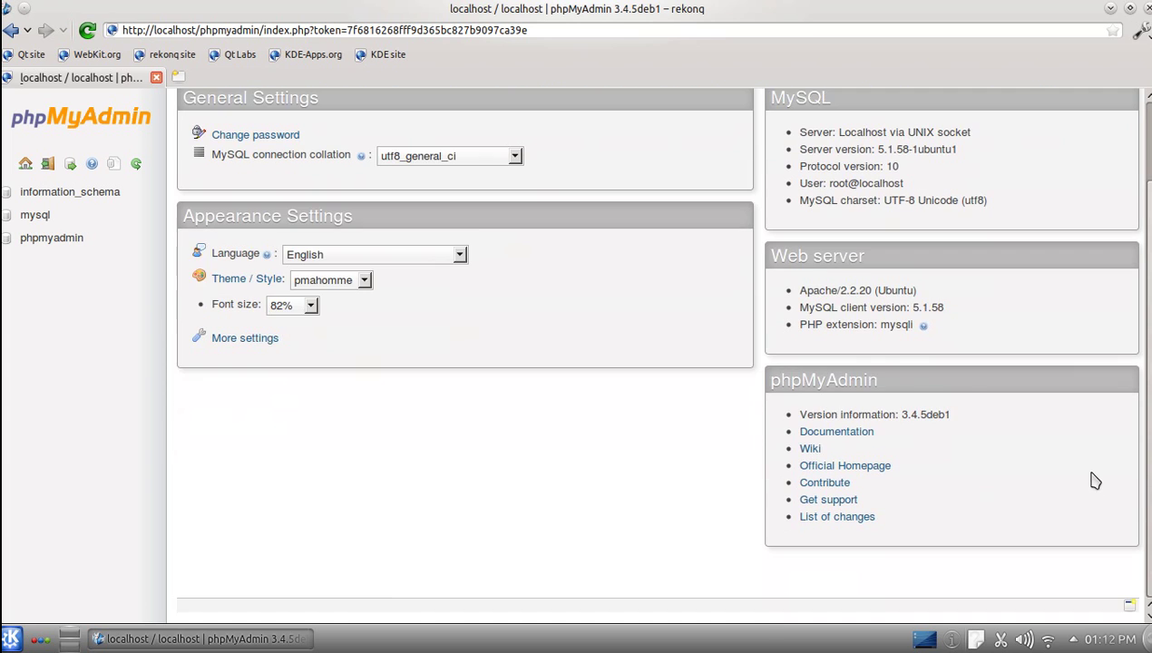
scroll(1064, 454, "up", 2)
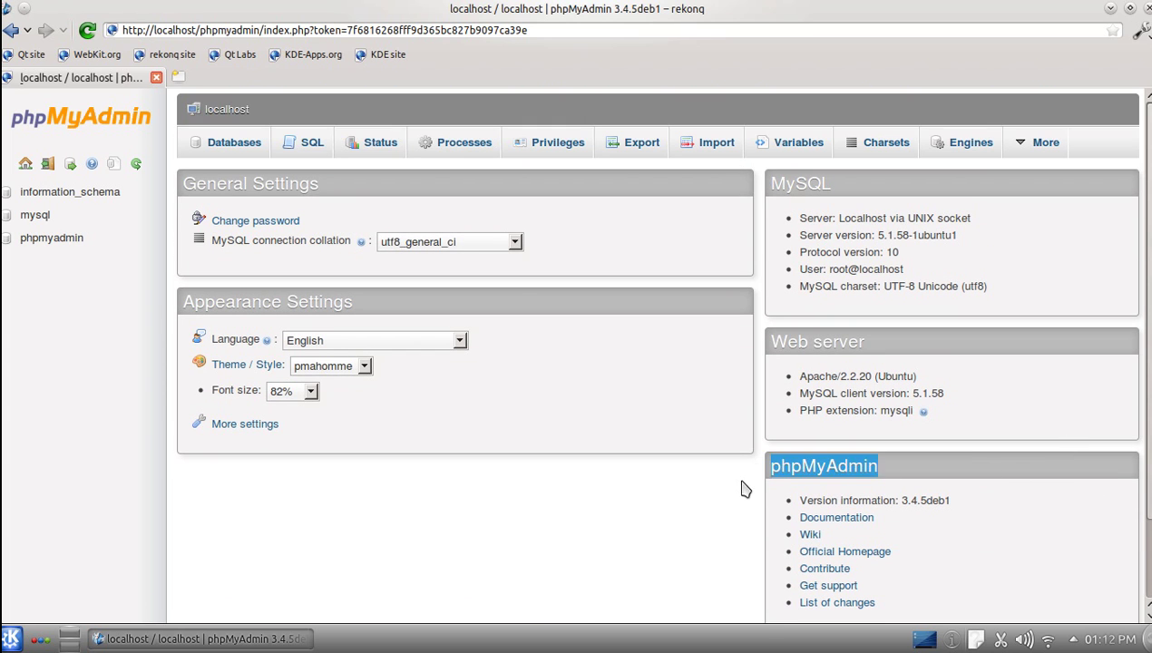
mouse_move(1045, 142)
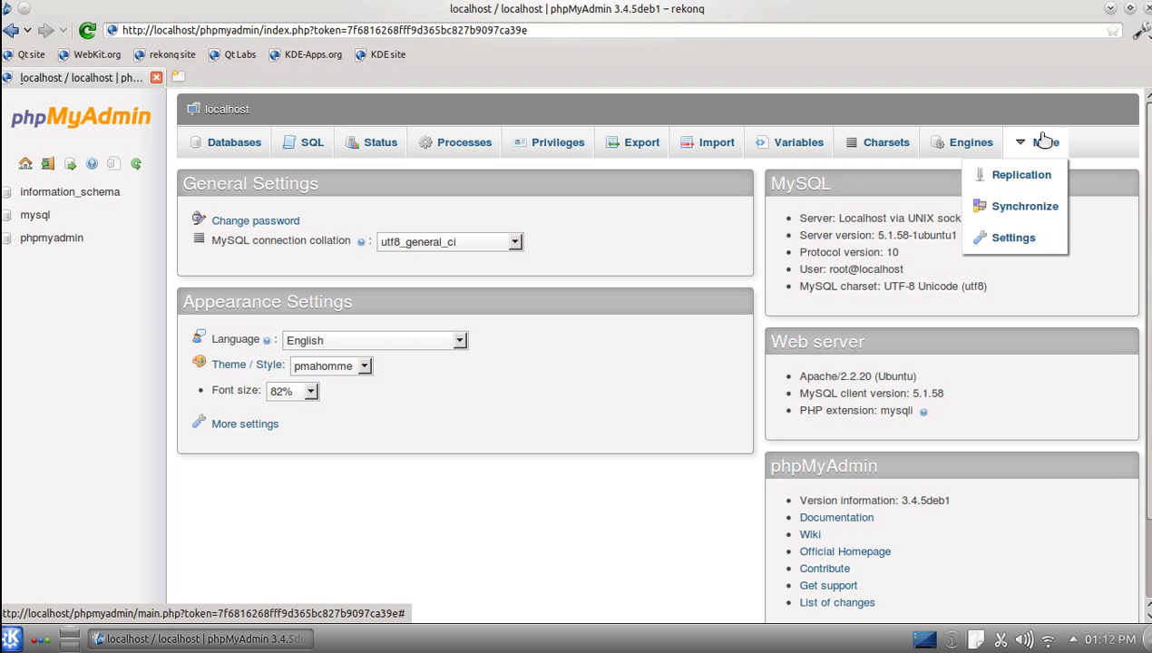
left_click(1014, 243)
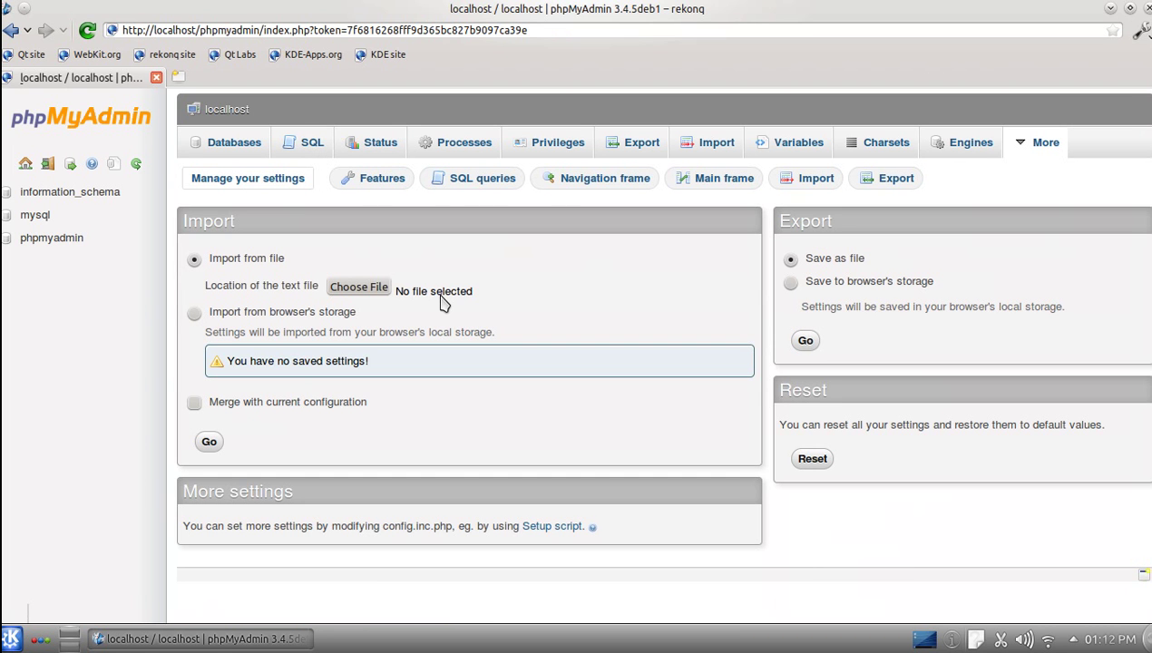
left_click(69, 112)
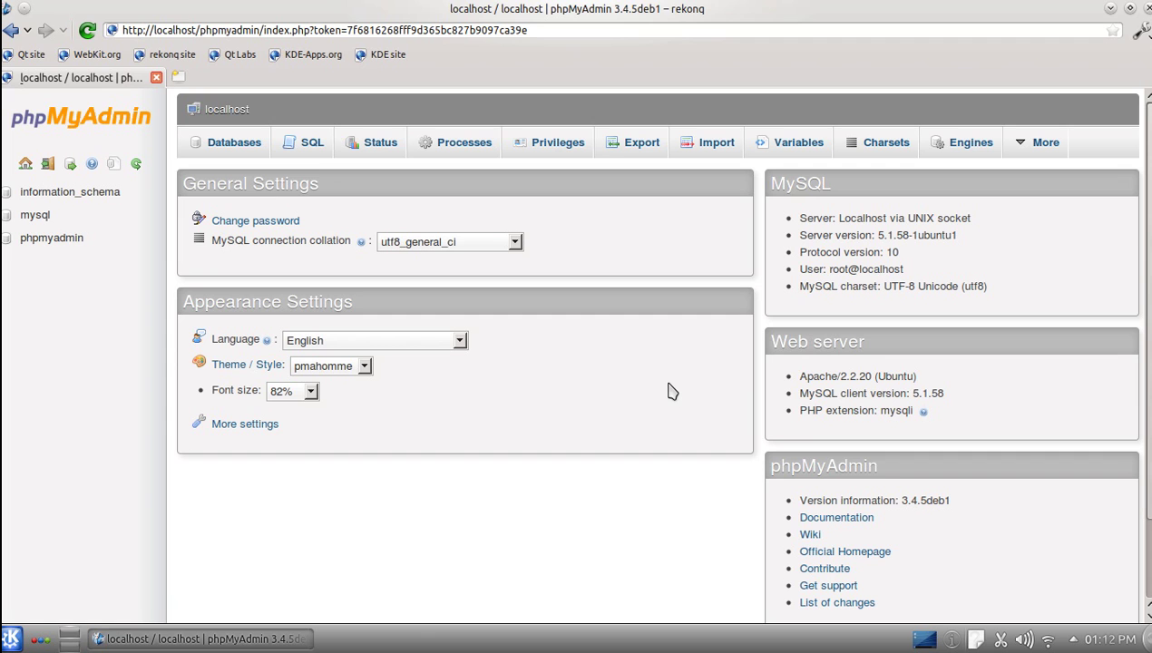
Close rekonq and open the root filesystem in Dolphin from Kickoff's Computer tab
left_click(1141, 9)
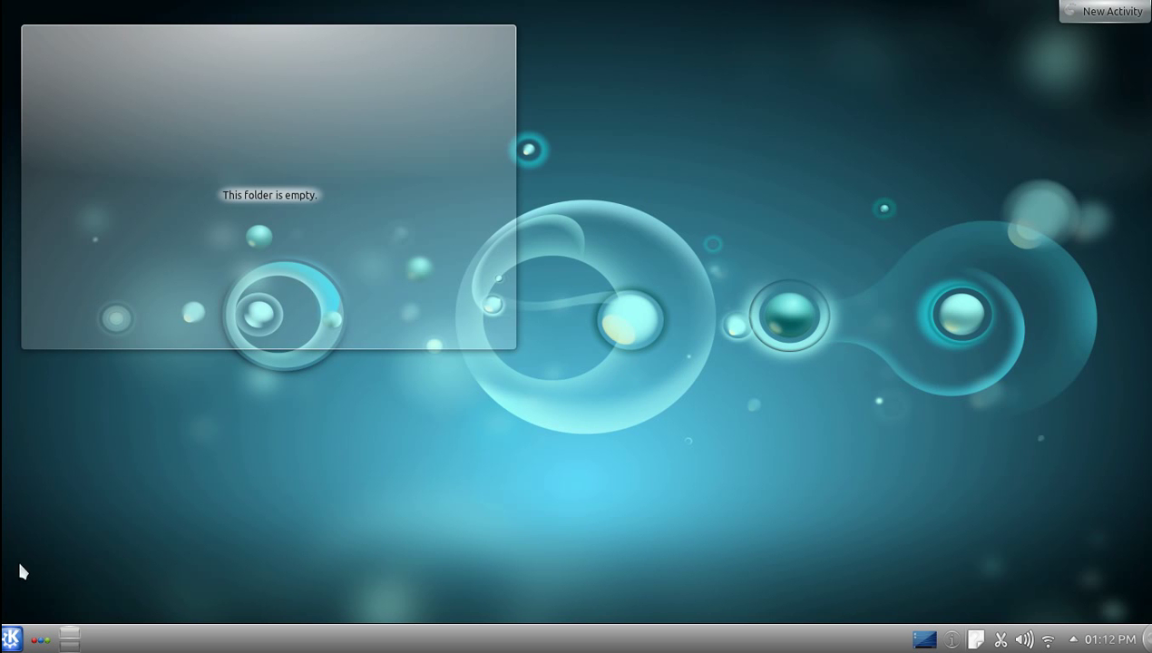
left_click(12, 639)
left_click(147, 604)
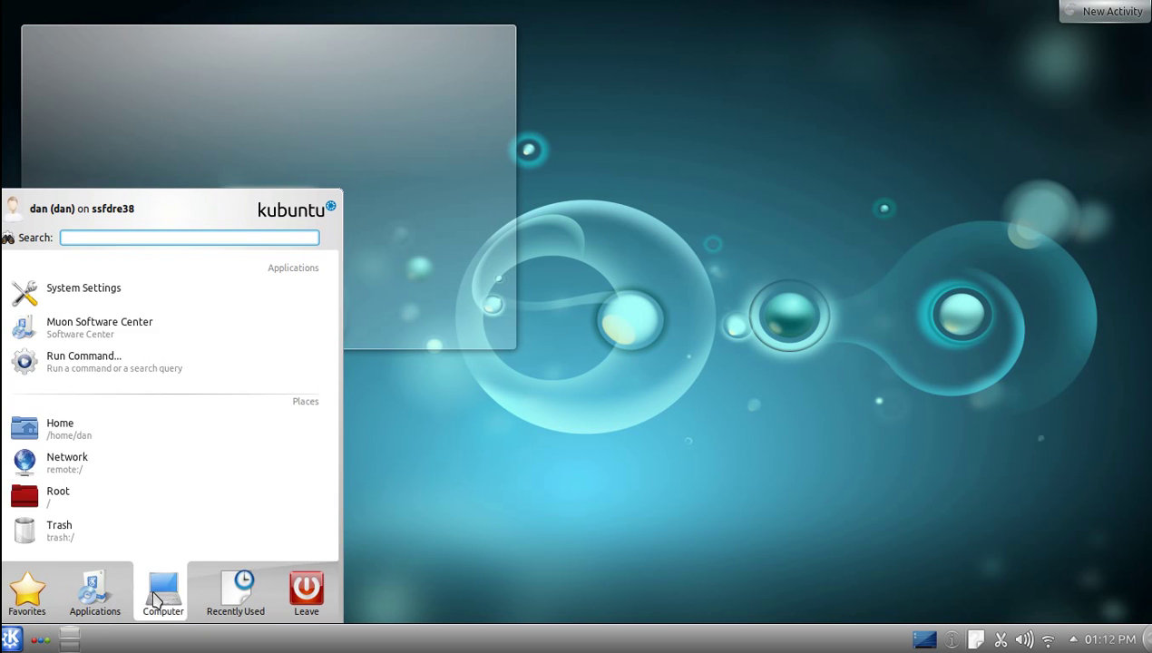
left_click(144, 502)
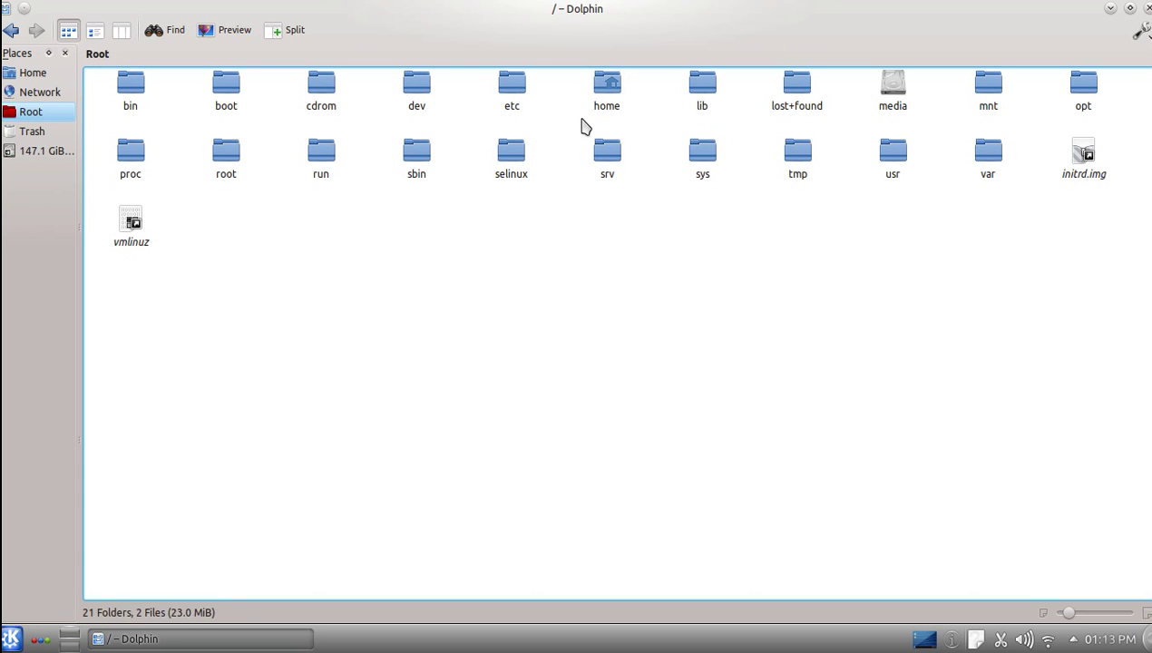
Browse home, the user folder and Downloads, go back, return to Root, then quit Dolphin
left_click(605, 101)
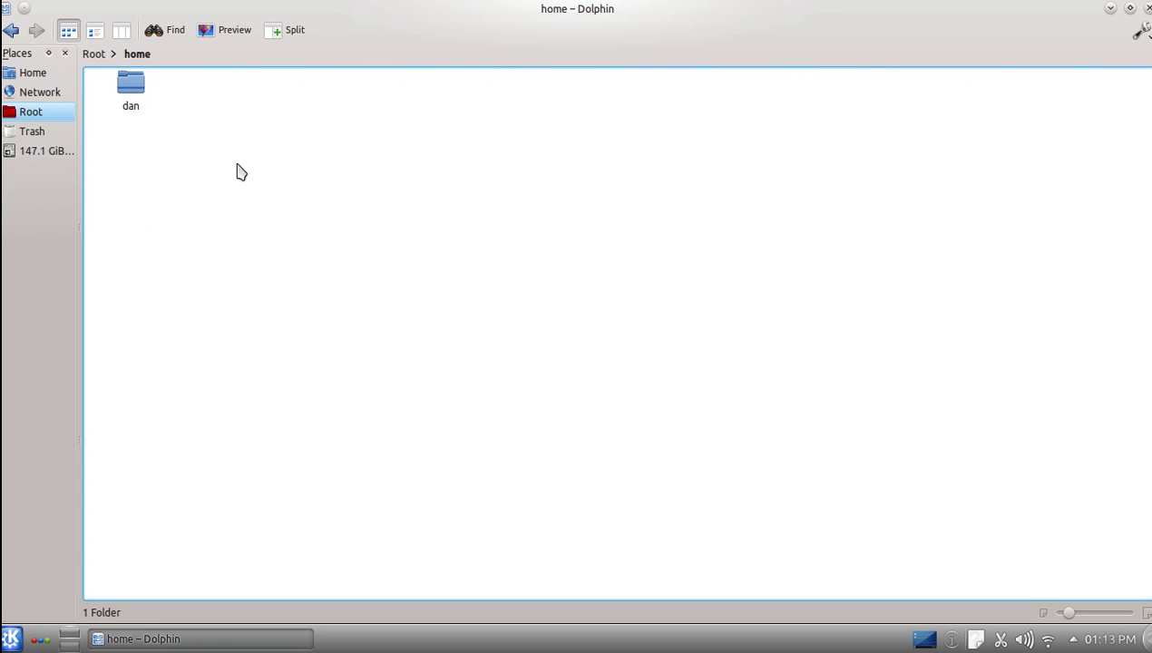
left_click(149, 107)
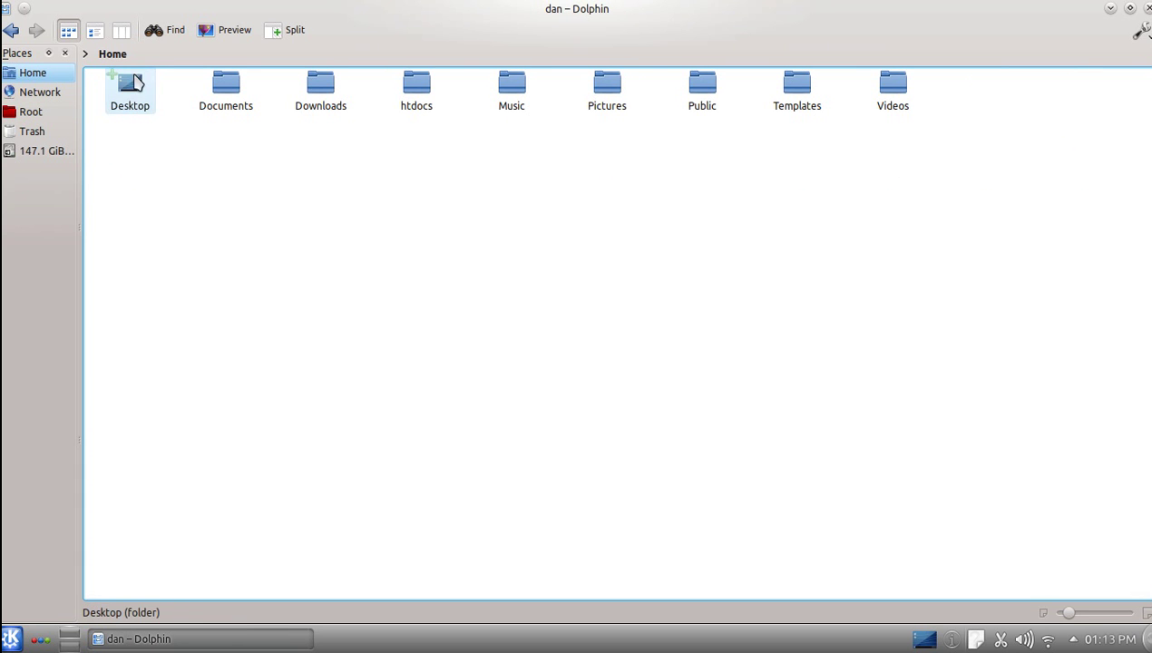
left_click(317, 86)
left_click(11, 30)
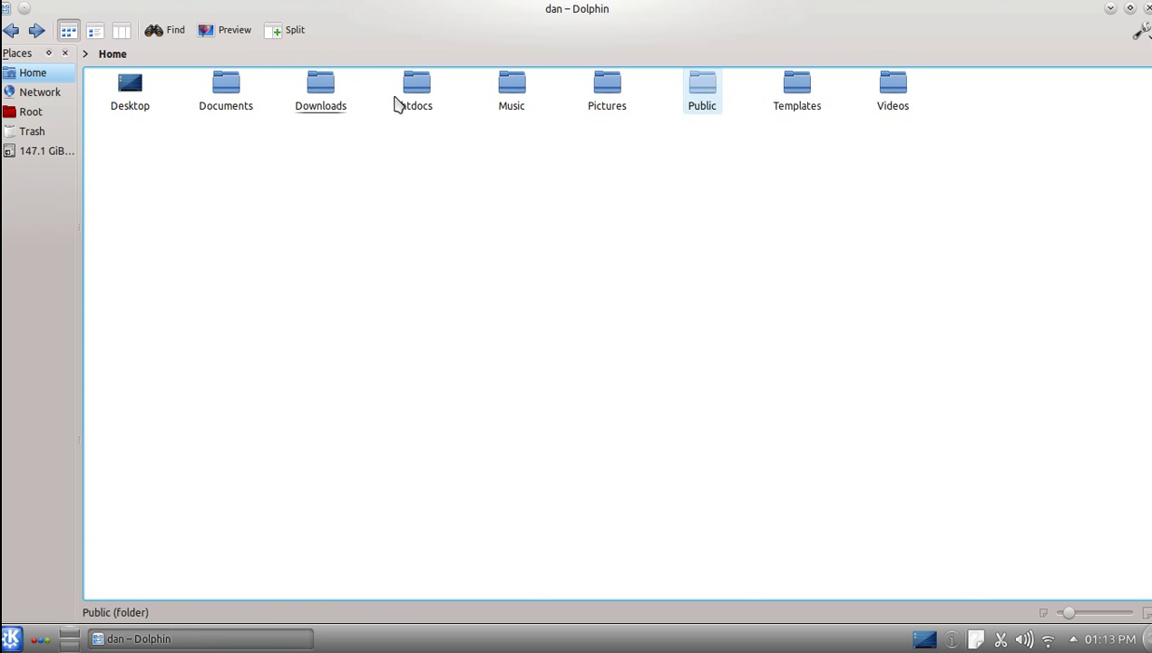
left_click(64, 113)
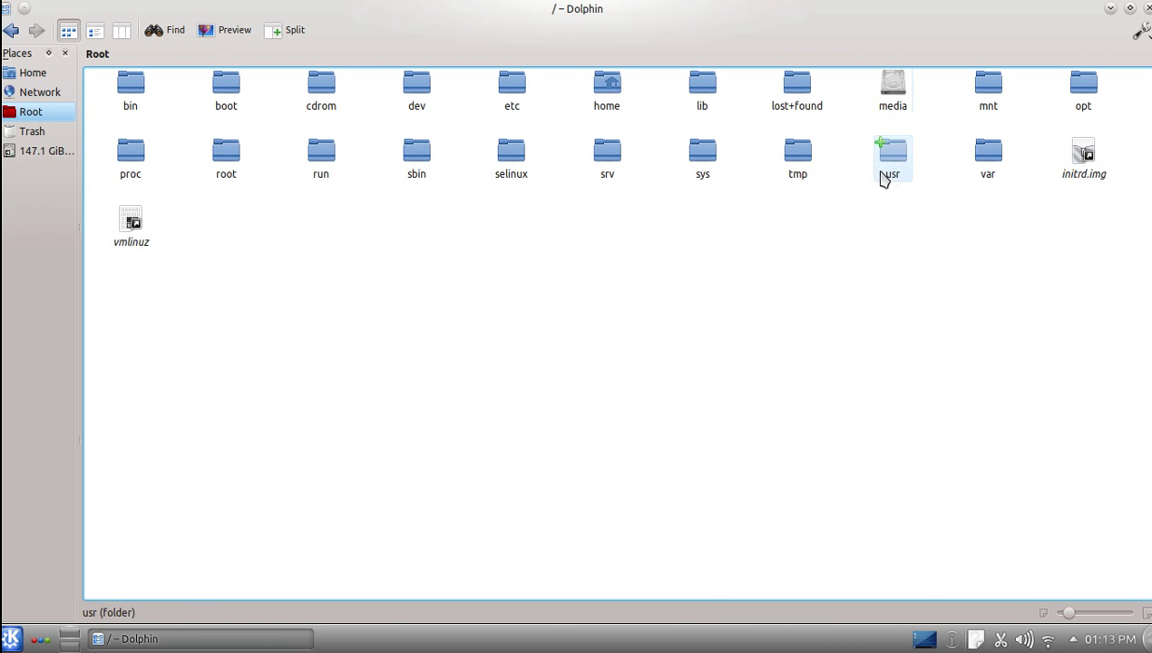
key("ctrl+q")
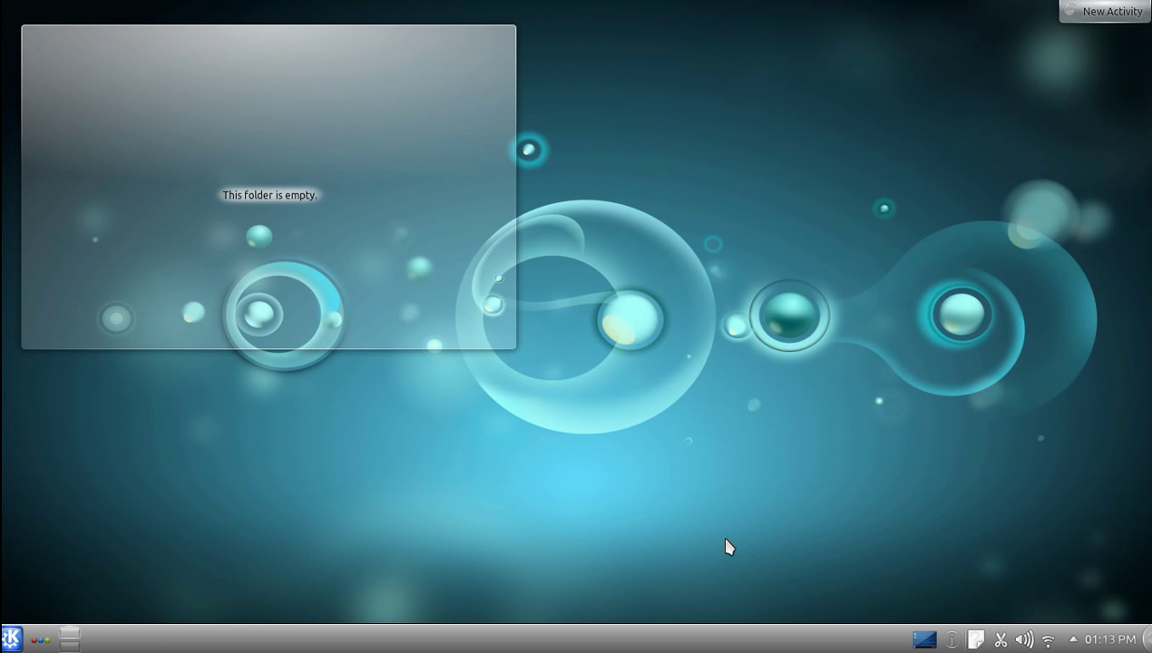
Nudge the folder view widget, then launch Terminal from Kickoff's System applications
mouse_move(375, 183)
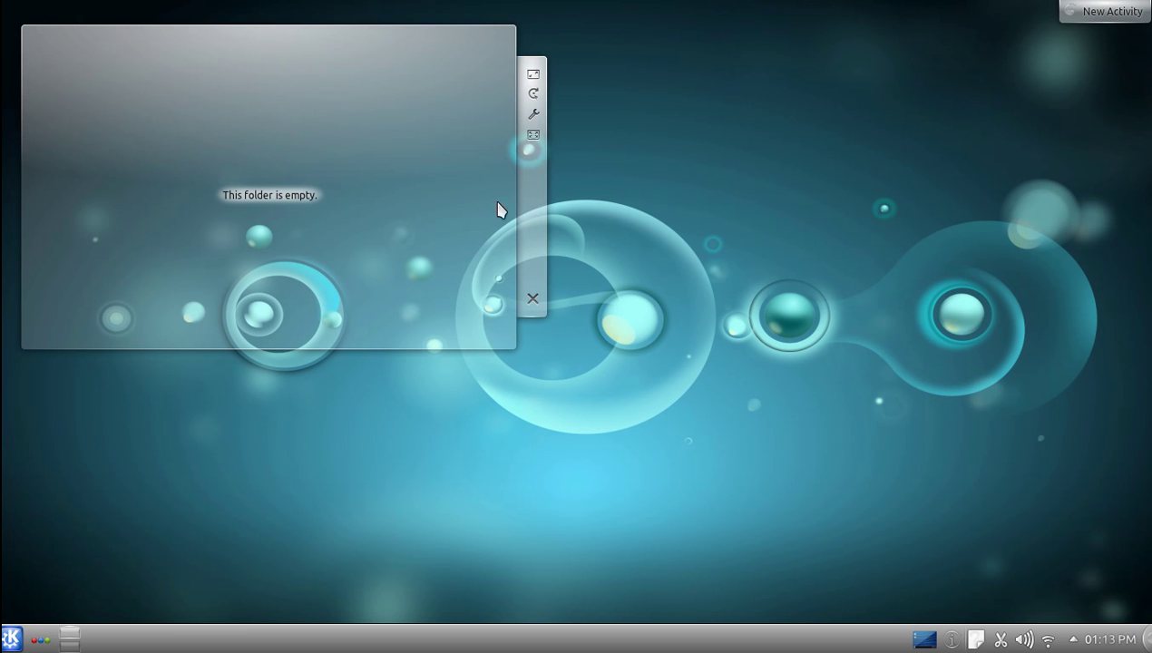
mouse_move(535, 201)
left_mouse_down()
mouse_move(579, 185)
mouse_move(538, 182)
left_mouse_up()
left_click(12, 638)
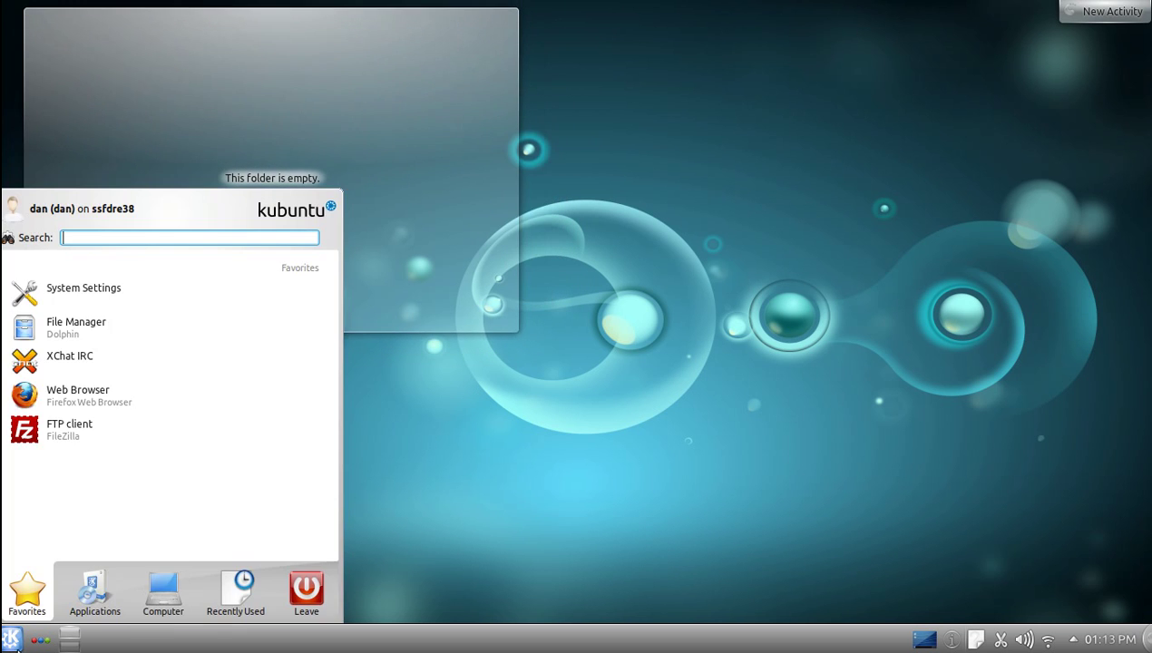
left_click(96, 589)
left_click(106, 517)
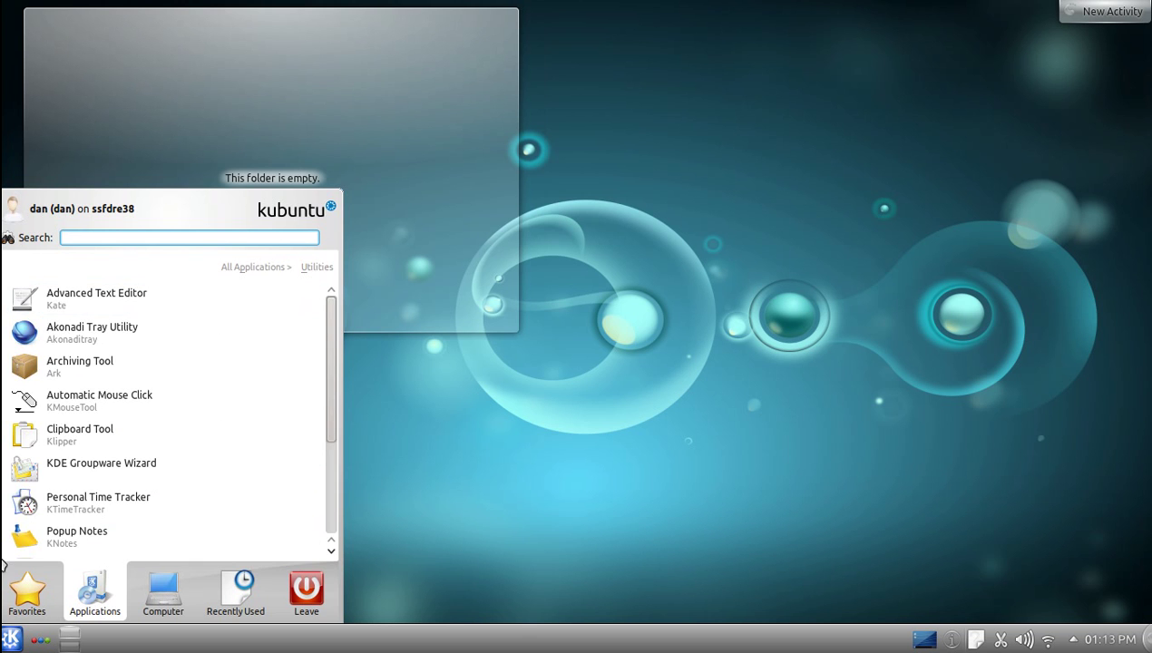
scroll(243, 303, "down", 2)
left_click(253, 266)
left_click(90, 472)
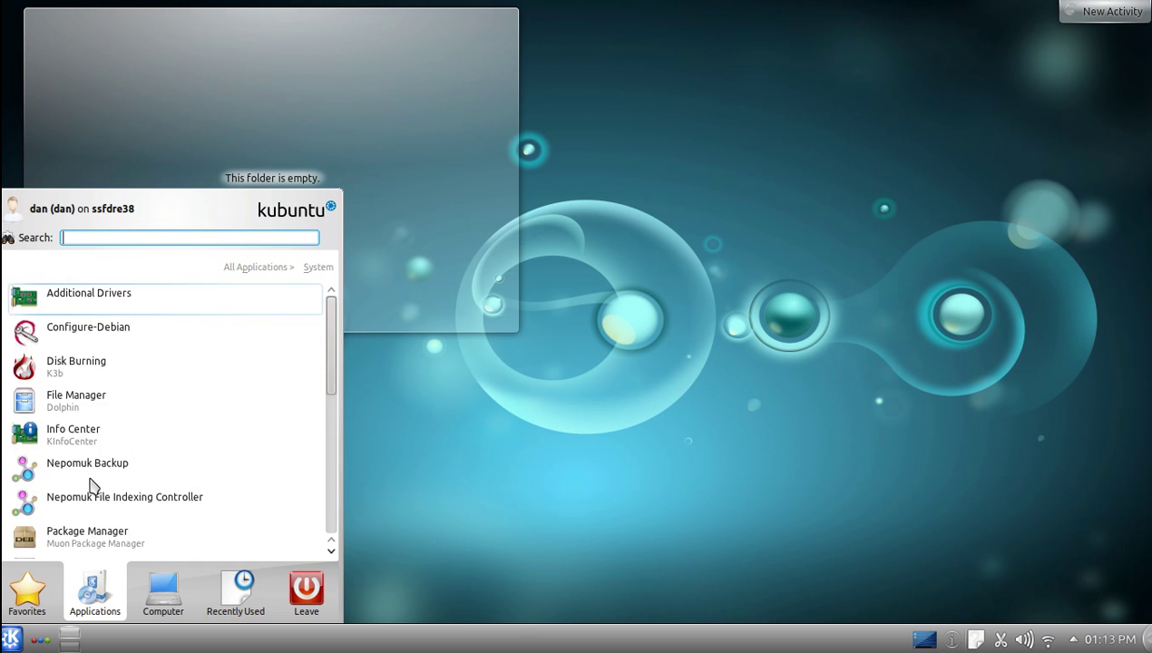
scroll(91, 485, "down", 5)
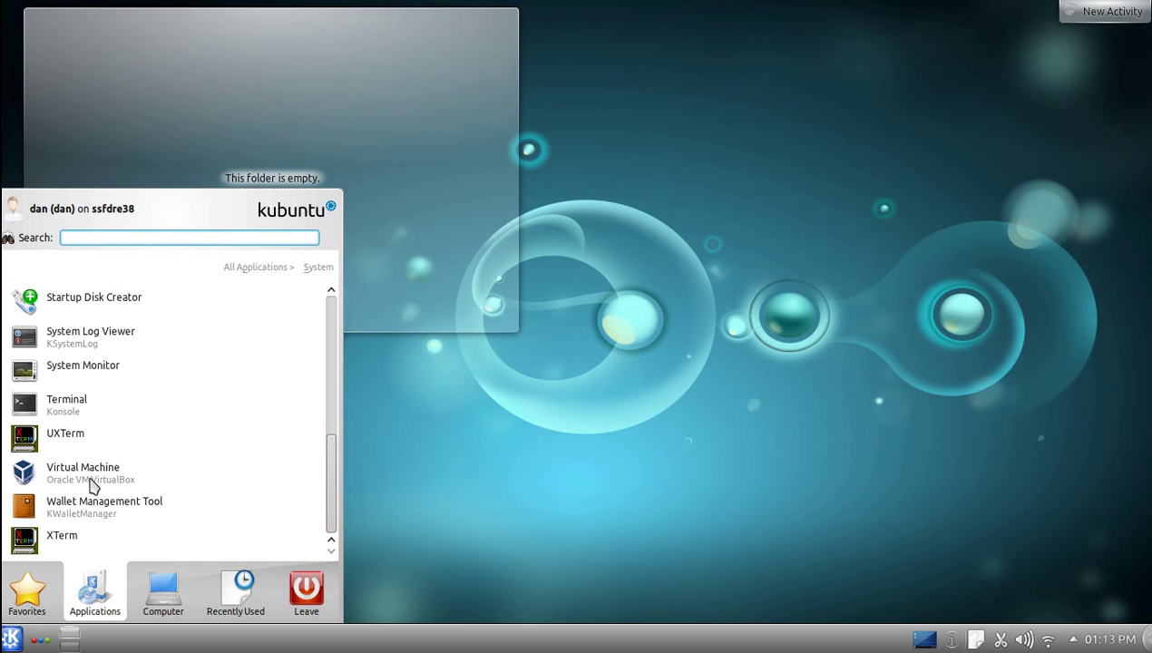
left_click(151, 402)
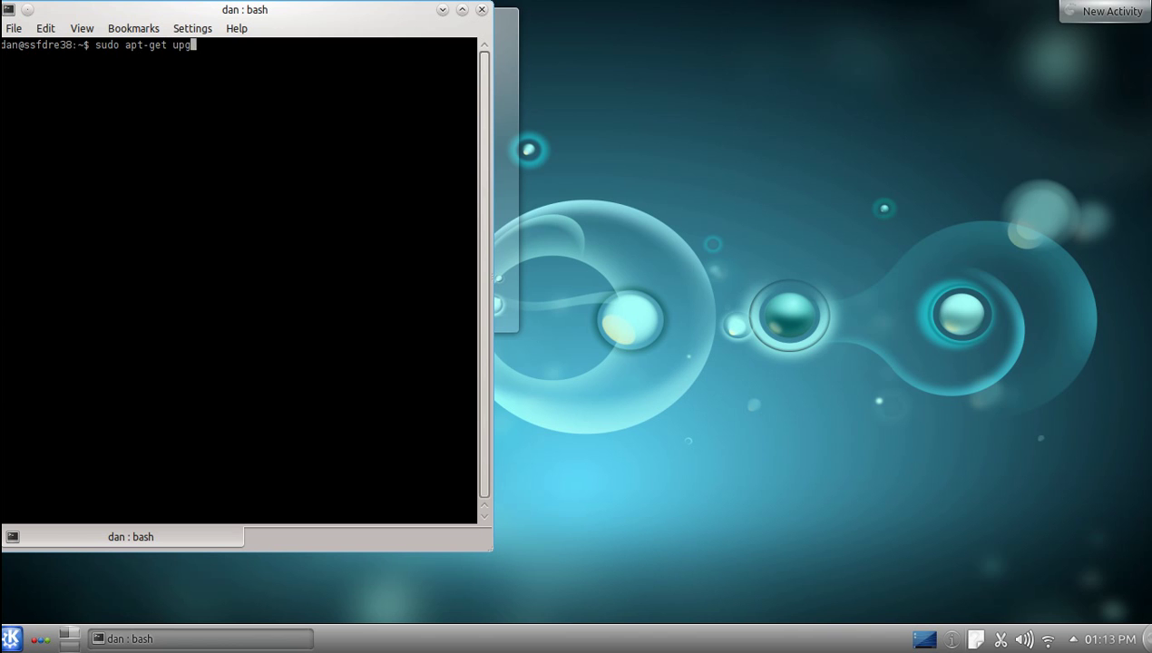
Run sudo apt-get upgrade with the sudo password, reporting 0 upgraded, then close Konsole
type("de")
key("Return")
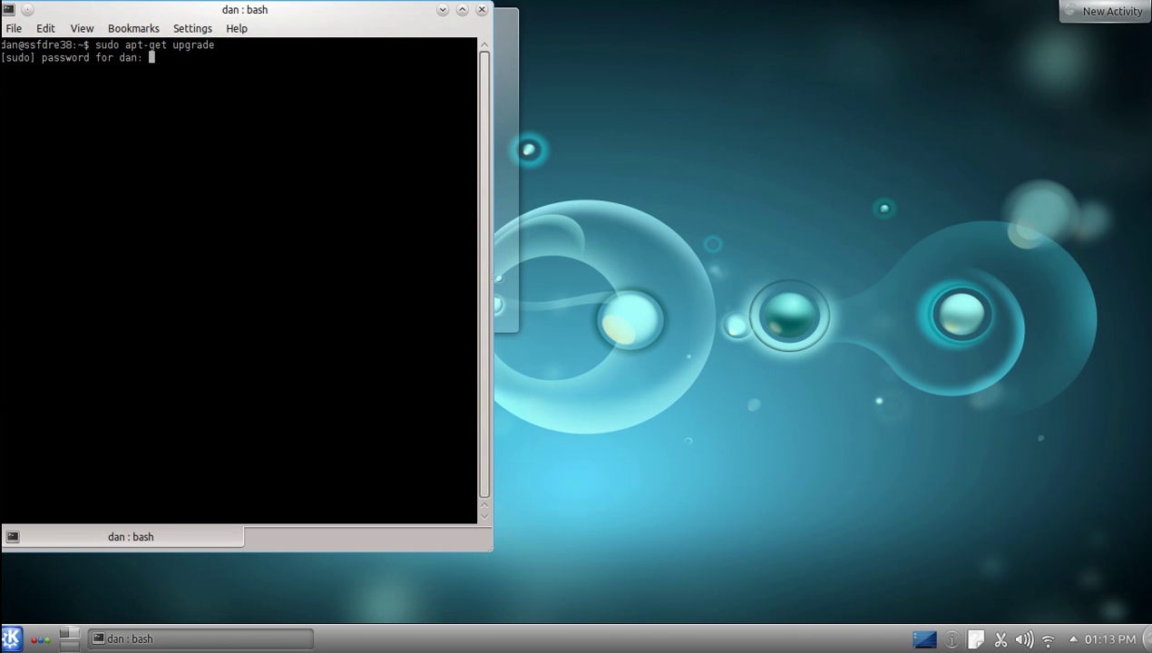
key("Return")
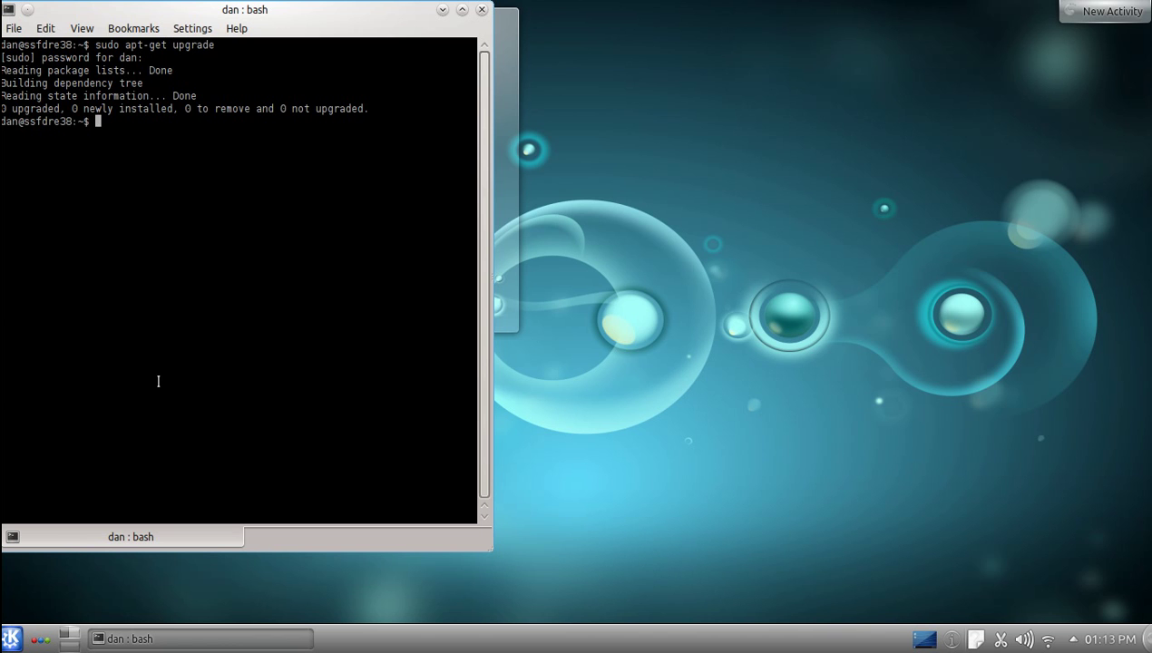
left_click_drag(265, 20, 381, 21)
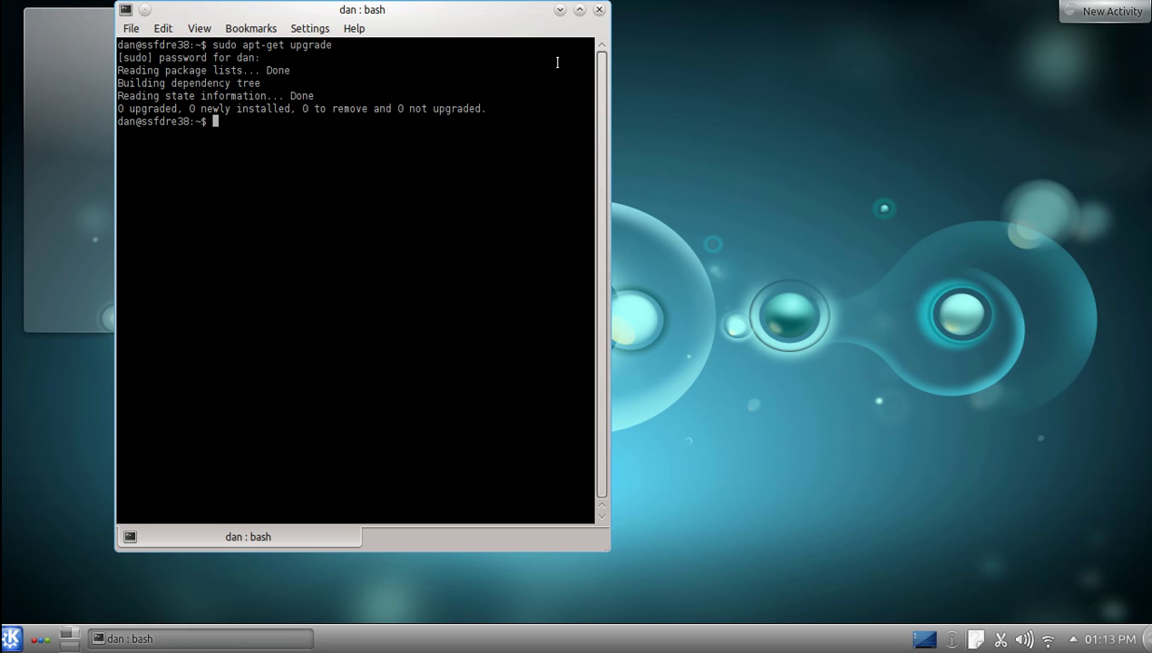
left_click(600, 10)
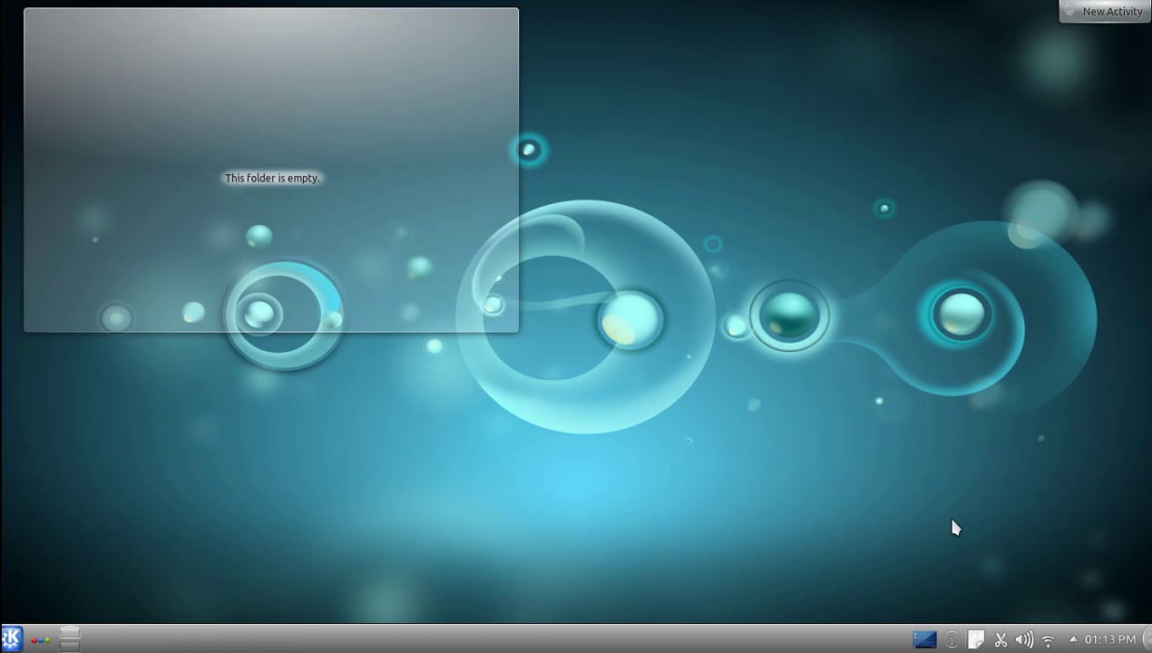
right_click(978, 638)
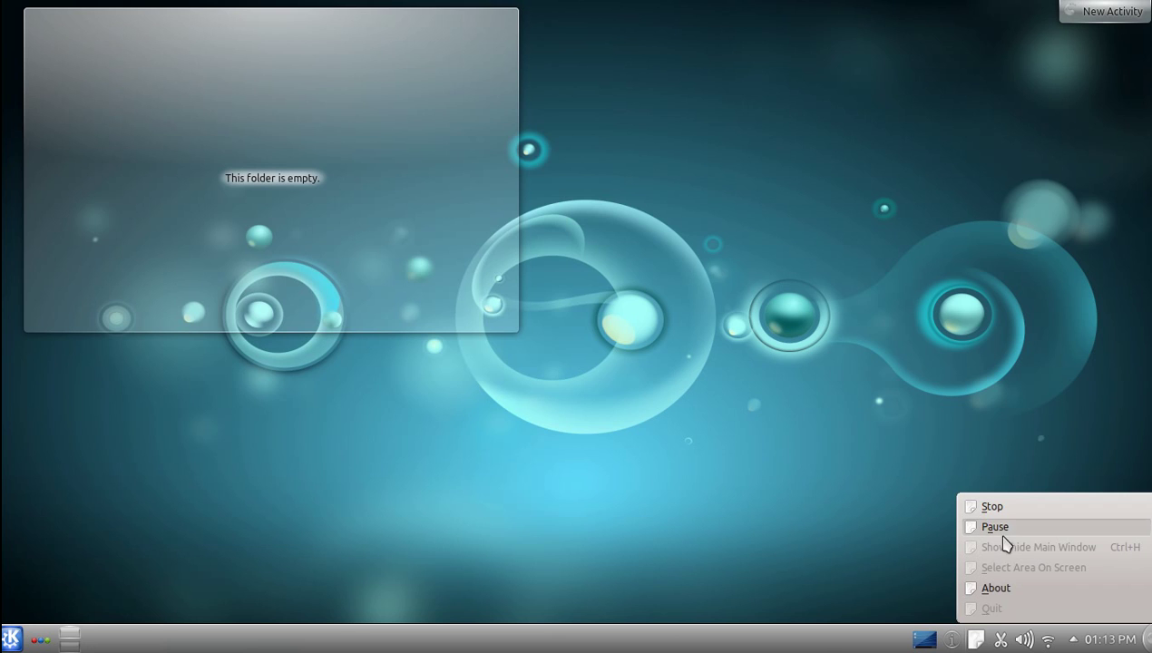